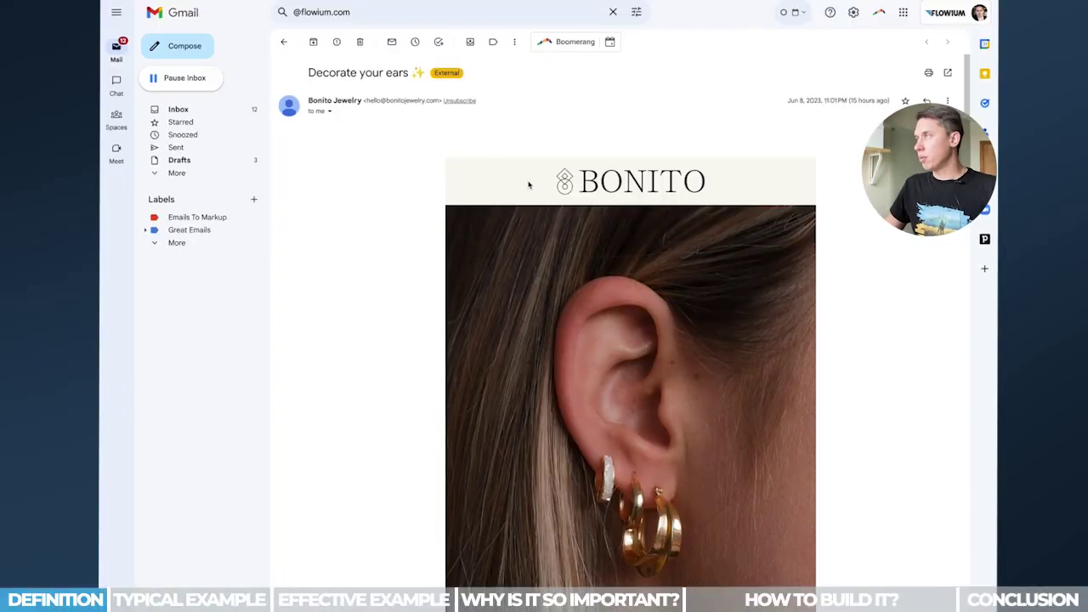
Scroll to the Bonito email's footer and follow its Unsubscribe link to the preferences page
{"action": "scroll", "coordinate": [618, 181], "scroll_direction": "down", "scroll_amount": 3}
{"action": "scroll", "coordinate": [608, 190], "scroll_direction": "down", "scroll_amount": 3}
{"action": "scroll", "coordinate": [599, 199], "scroll_direction": "up", "scroll_amount": 2}
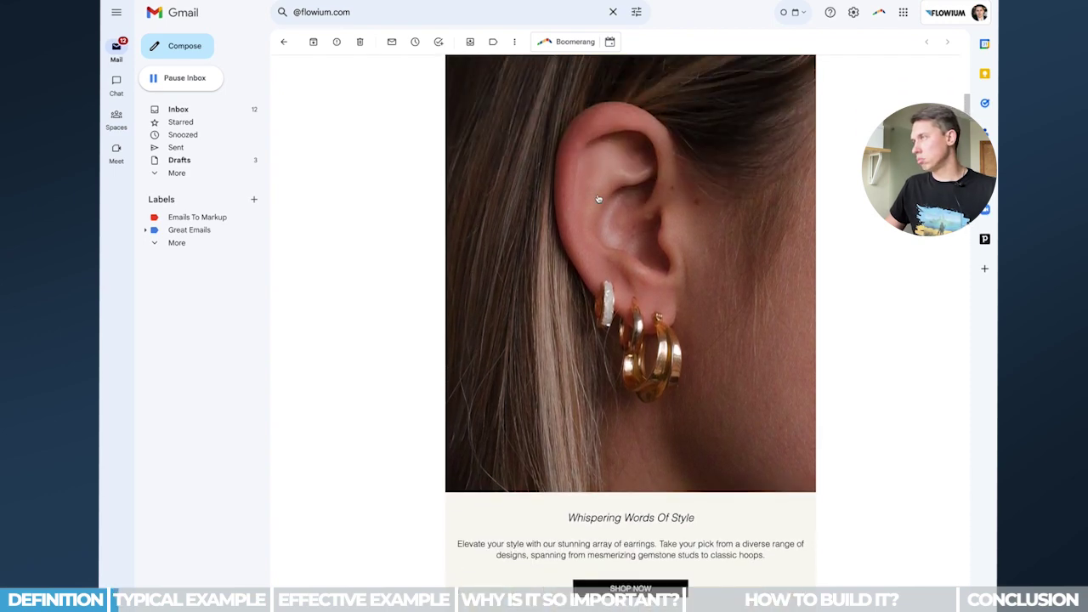
{"action": "scroll", "coordinate": [598, 199], "scroll_direction": "down", "scroll_amount": 5}
{"action": "scroll", "coordinate": [595, 226], "scroll_direction": "down", "scroll_amount": 5}
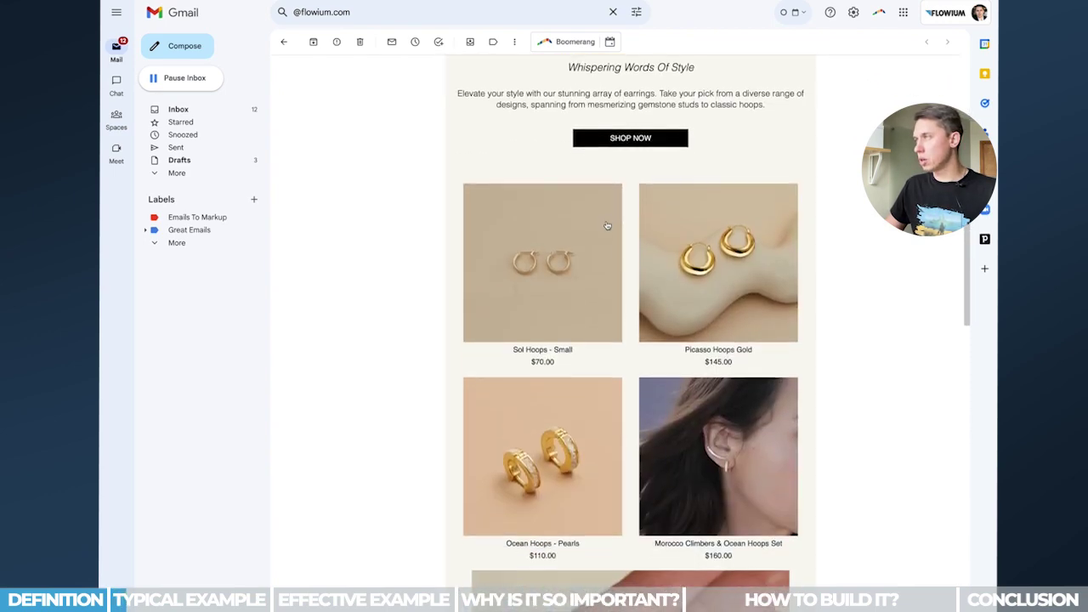
{"action": "scroll", "coordinate": [580, 253], "scroll_direction": "down", "scroll_amount": 10}
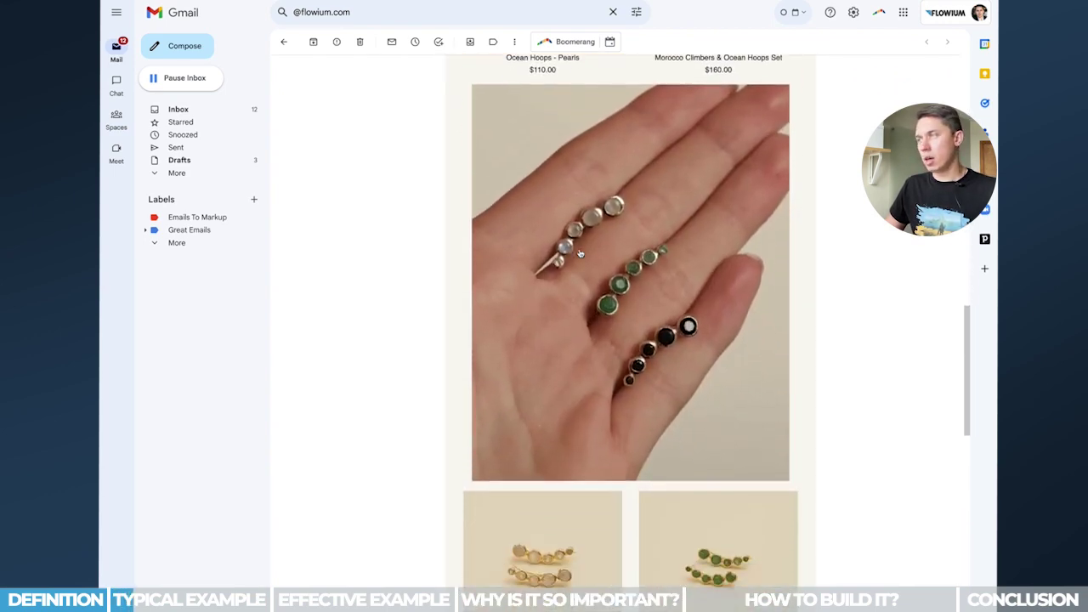
{"action": "scroll", "coordinate": [580, 257], "scroll_direction": "down", "scroll_amount": 2}
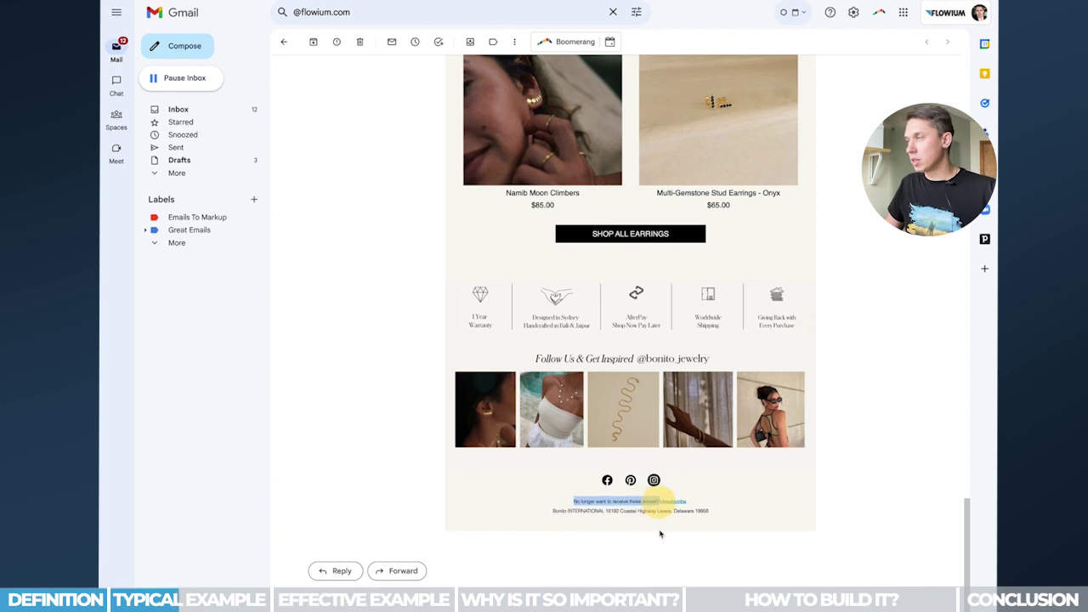
{"action": "left_click", "coordinate": [677, 504]}
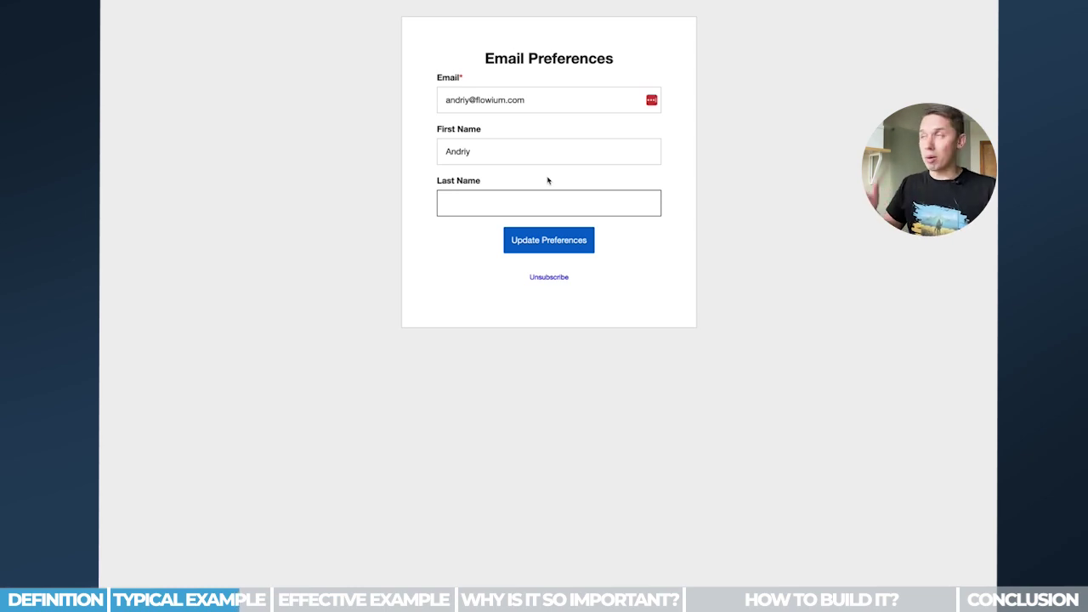
Fill in the subscriber's last name and save the updated email preferences
{"action": "left_click", "coordinate": [501, 203]}
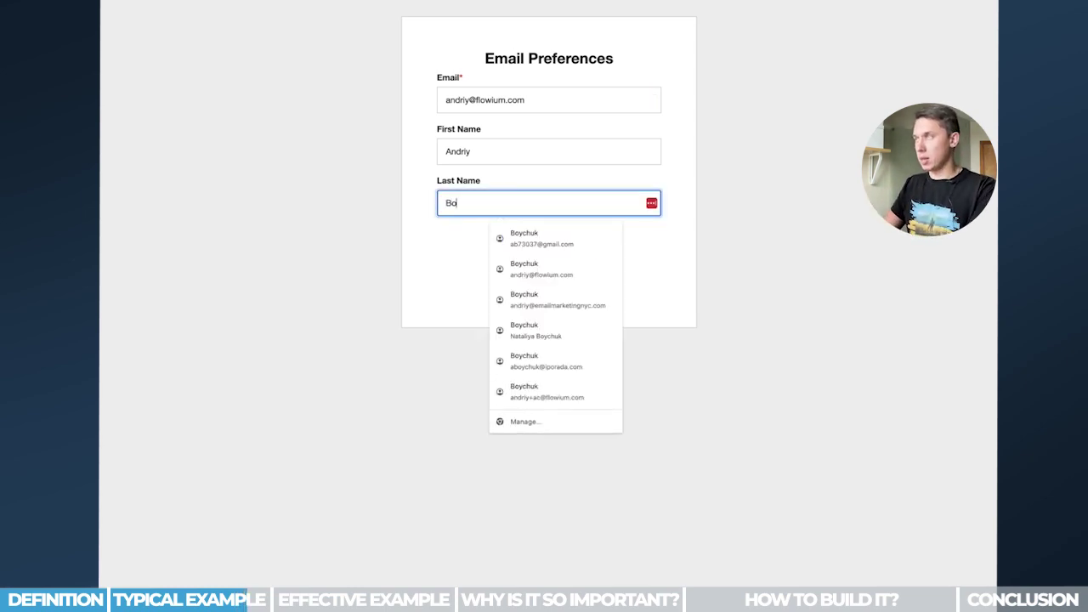
{"action": "type", "text": "Boychuk"}
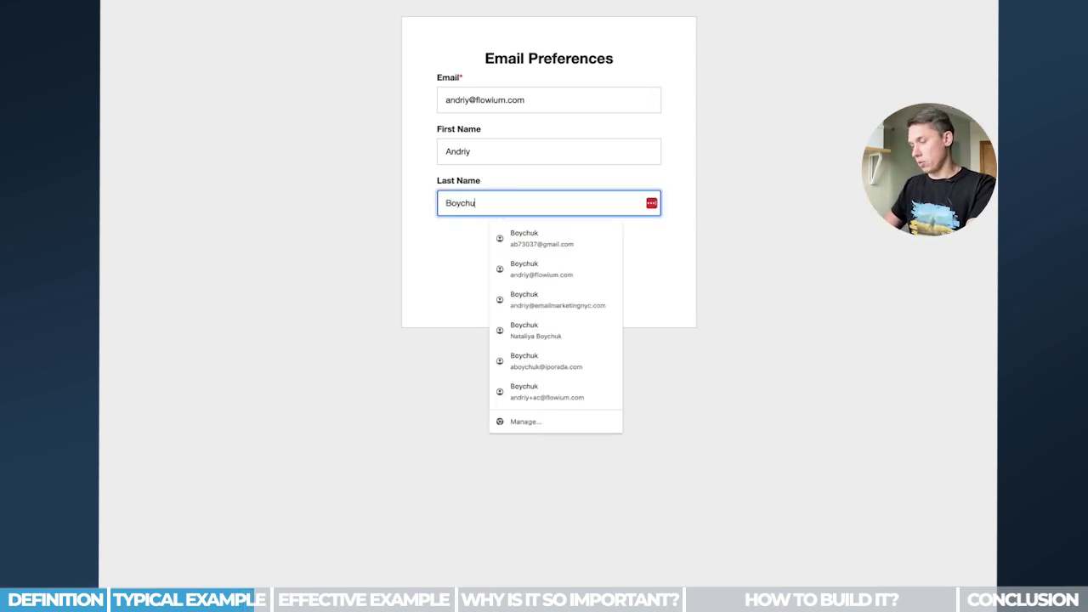
{"action": "left_click", "coordinate": [396, 207]}
{"action": "left_click", "coordinate": [552, 238]}
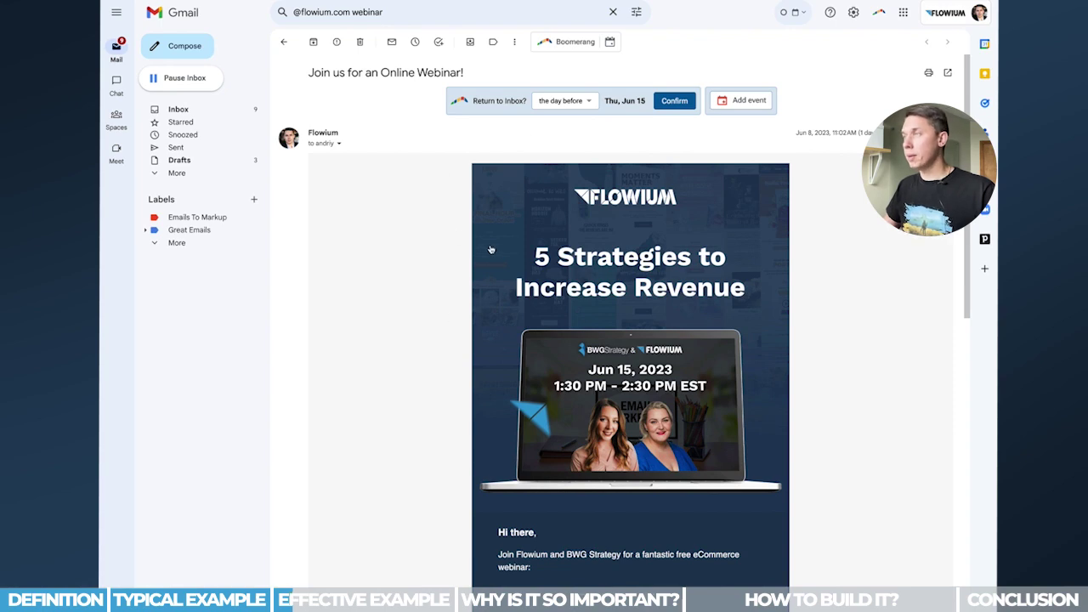
Scroll to the Flowium webinar email's footer and follow Manage Your Preferences
{"action": "scroll", "coordinate": [643, 296], "scroll_direction": "down", "scroll_amount": 1}
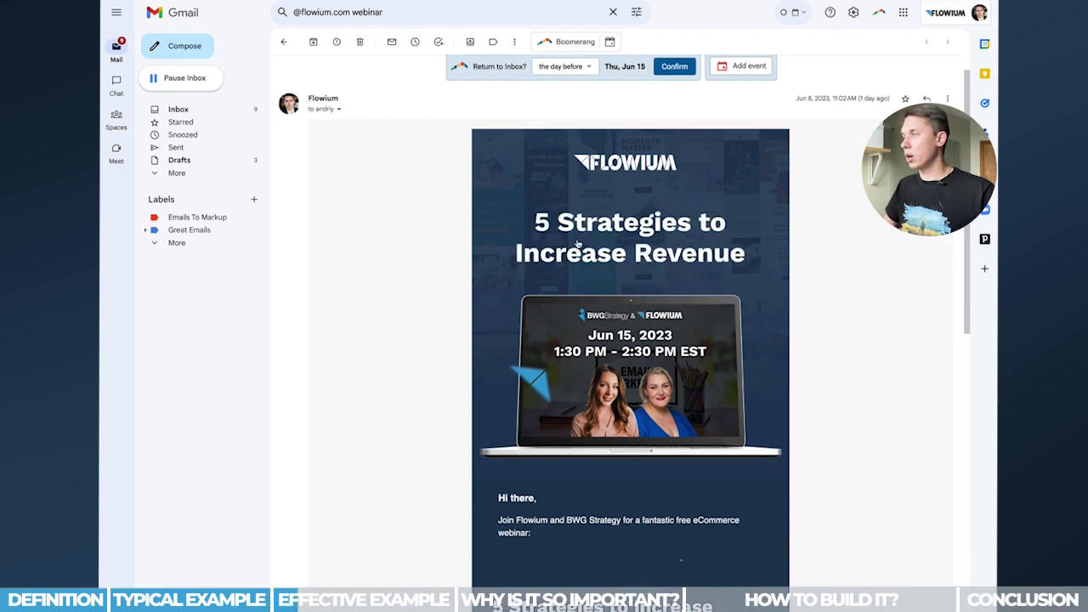
{"action": "scroll", "coordinate": [595, 246], "scroll_direction": "down", "scroll_amount": 7}
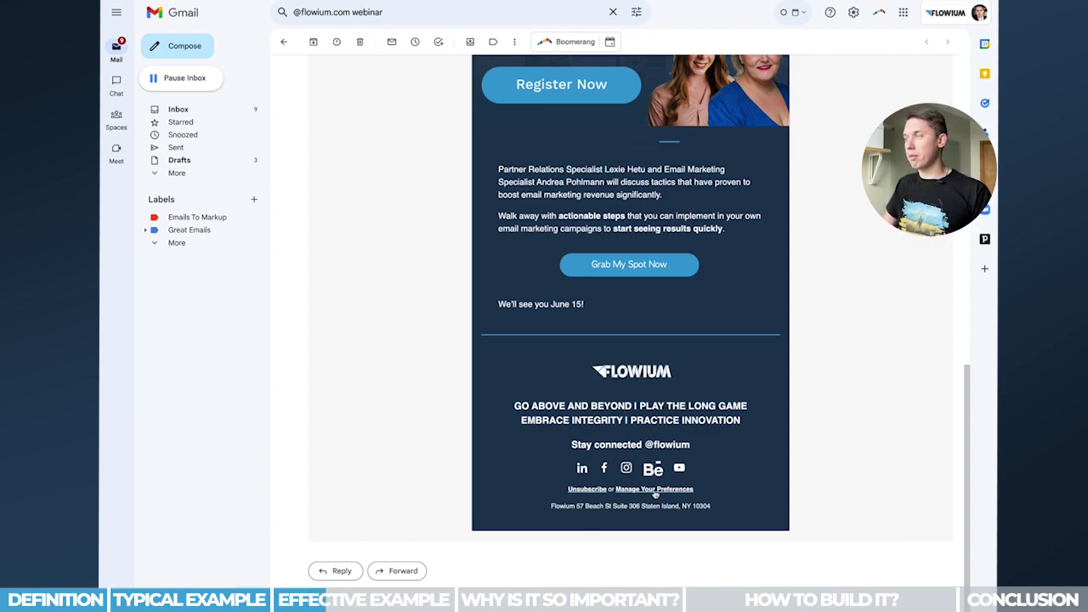
{"action": "left_click", "coordinate": [654, 490]}
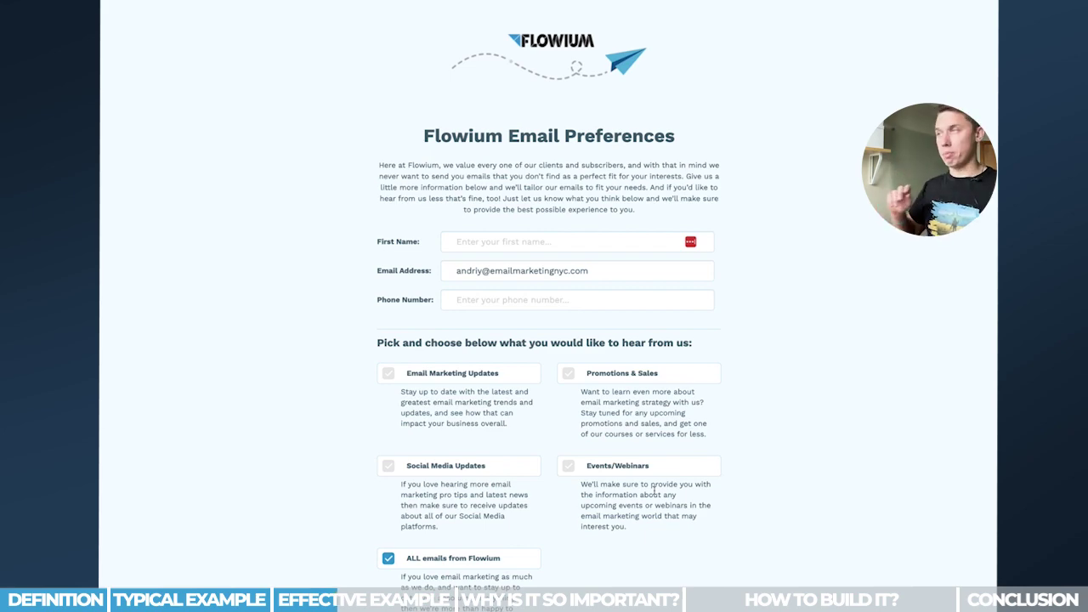
Untick the Email Marketing Updates interest on the Flowium preference page
{"action": "scroll", "coordinate": [476, 245], "scroll_direction": "down", "scroll_amount": 5}
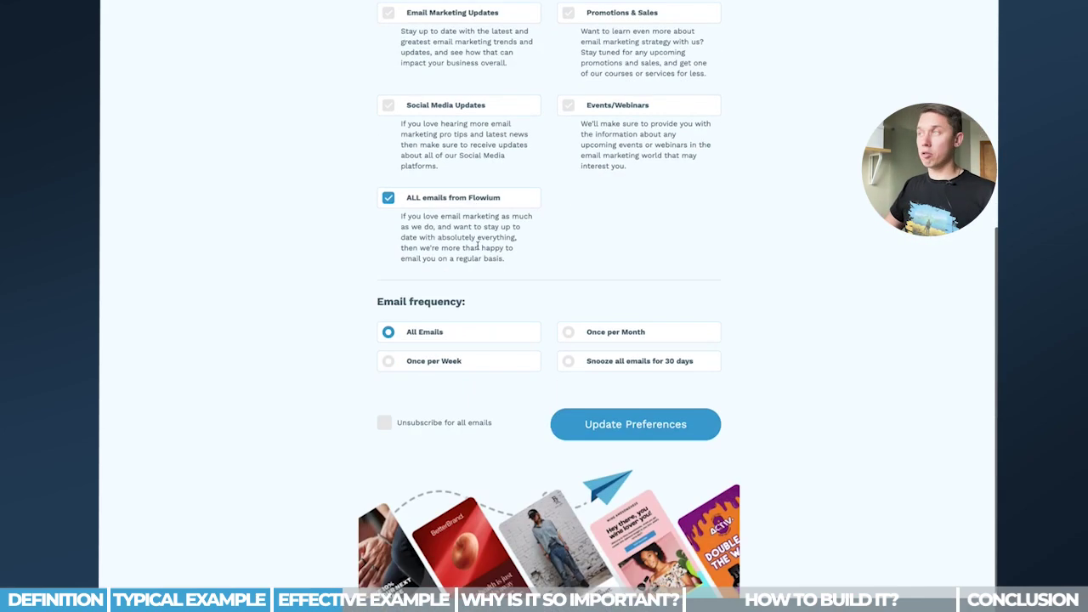
{"action": "scroll", "coordinate": [476, 245], "scroll_direction": "up", "scroll_amount": 5}
{"action": "scroll", "coordinate": [642, 150], "scroll_direction": "down", "scroll_amount": 1}
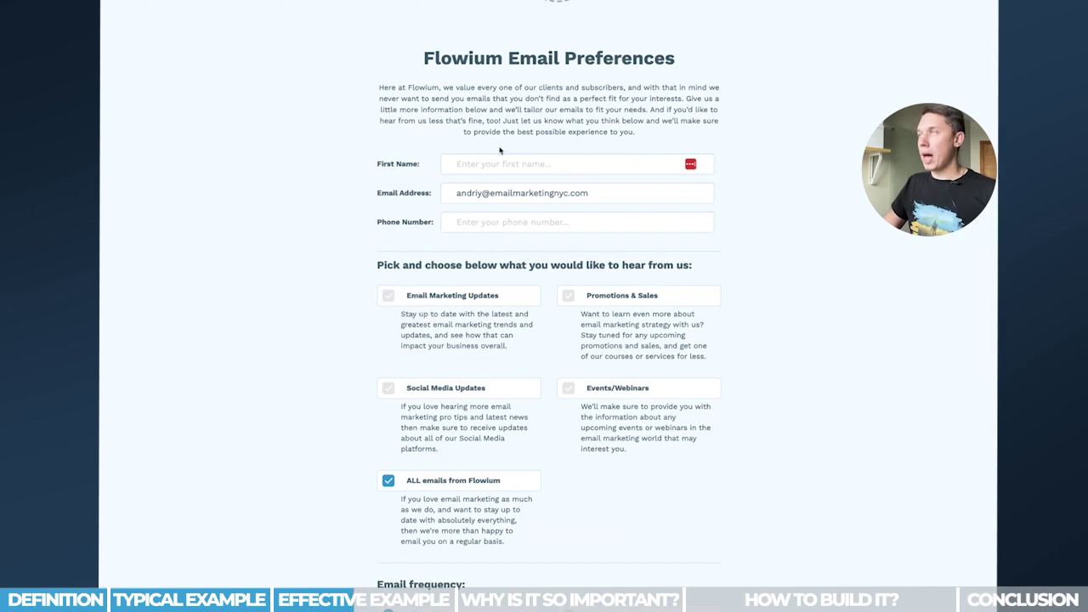
{"action": "scroll", "coordinate": [525, 182], "scroll_direction": "down", "scroll_amount": 1}
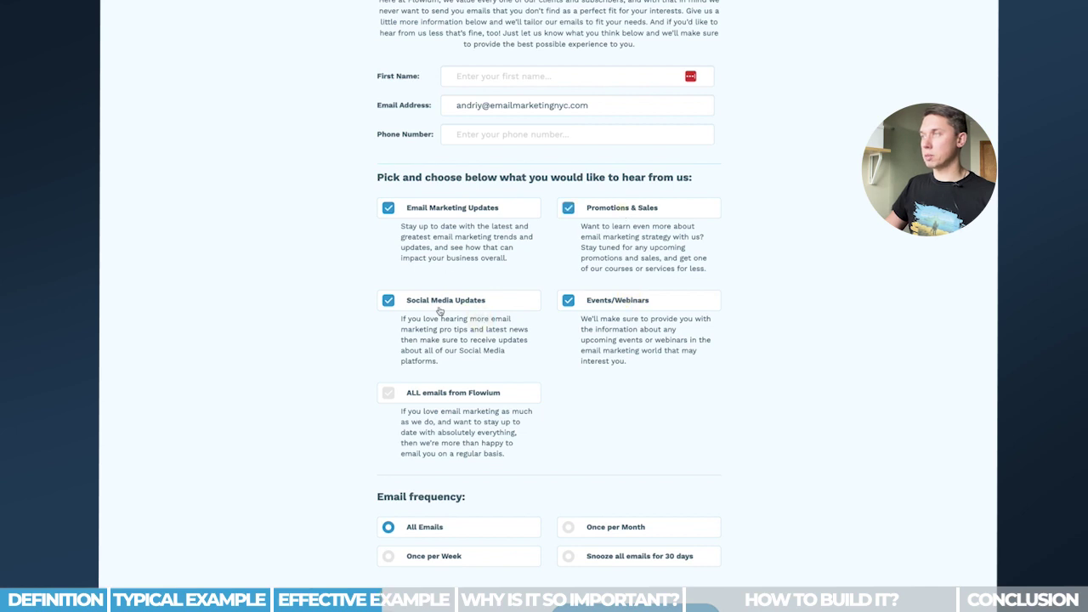
{"action": "left_click", "coordinate": [443, 207]}
Tick Unsubscribe for all Flowium emails so every other option greys out
{"action": "scroll", "coordinate": [595, 423], "scroll_direction": "down", "scroll_amount": 3}
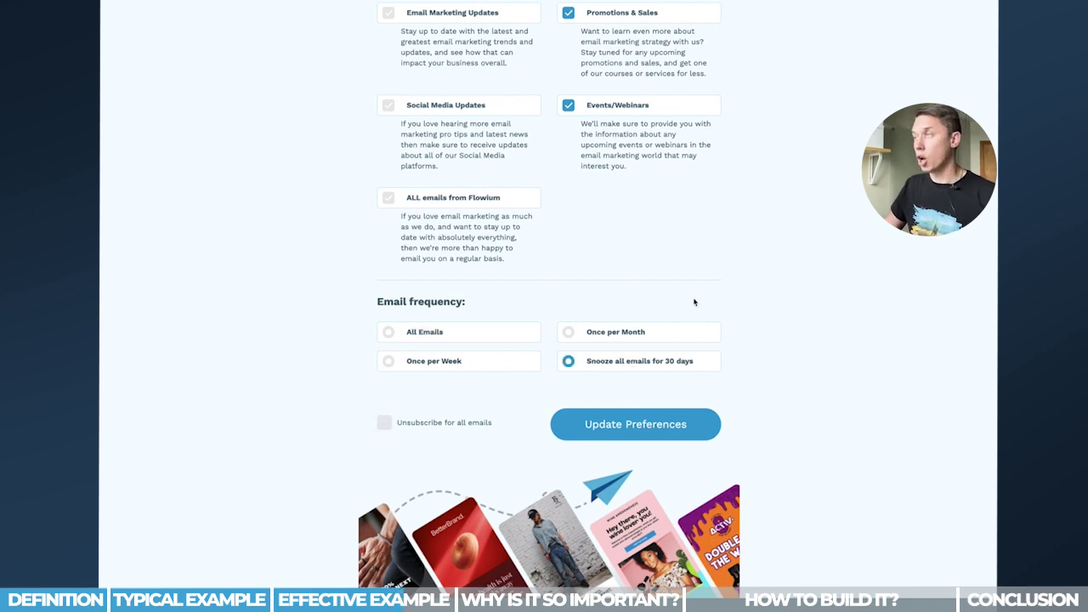
{"action": "left_click", "coordinate": [426, 425]}
{"action": "scroll", "coordinate": [576, 311], "scroll_direction": "up", "scroll_amount": 5}
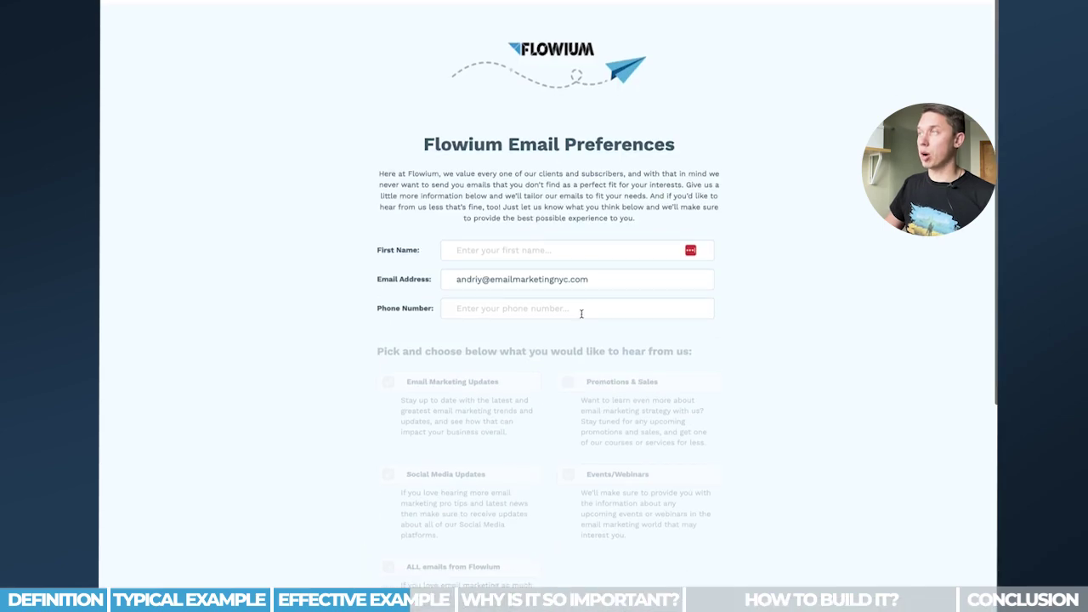
{"action": "scroll", "coordinate": [576, 311], "scroll_direction": "down", "scroll_amount": 5}
{"action": "scroll", "coordinate": [456, 303], "scroll_direction": "up", "scroll_amount": 2}
{"action": "scroll", "coordinate": [456, 302], "scroll_direction": "up", "scroll_amount": 2}
{"action": "scroll", "coordinate": [572, 413], "scroll_direction": "down", "scroll_amount": 3}
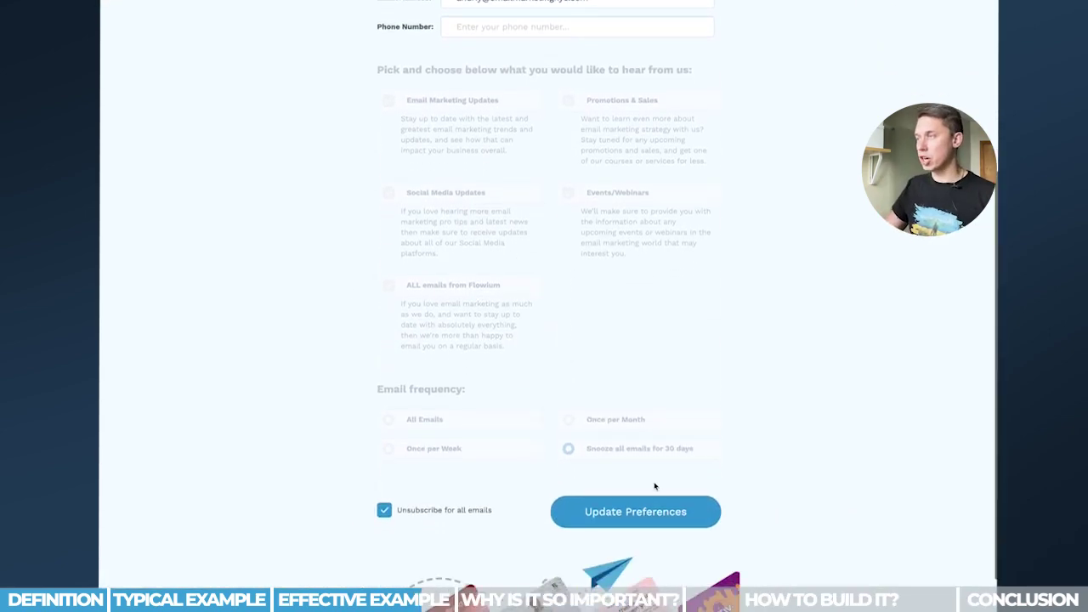
{"action": "scroll", "coordinate": [651, 485], "scroll_direction": "down", "scroll_amount": 2}
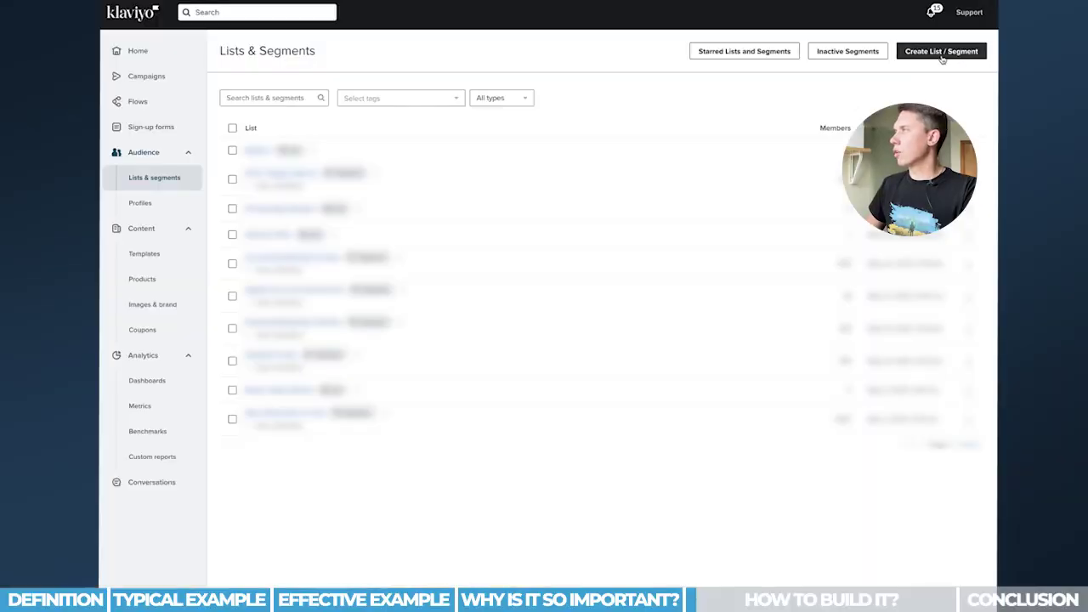
Create a new List and begin entering its name, 'List for youtube vide (test)'
{"action": "left_click", "coordinate": [941, 52]}
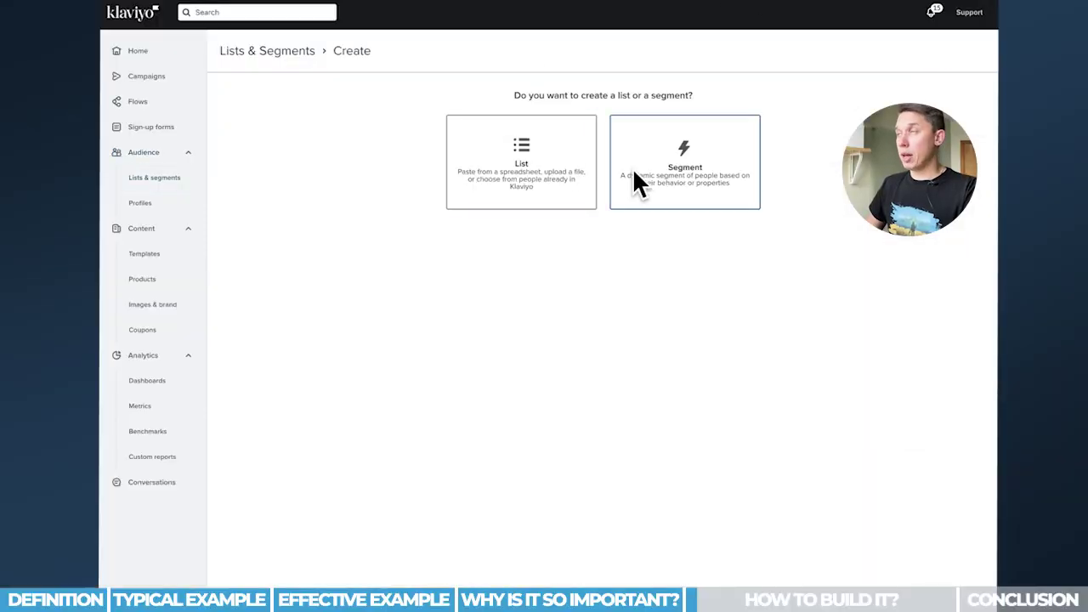
{"action": "left_click", "coordinate": [534, 171]}
{"action": "left_click", "coordinate": [347, 122]}
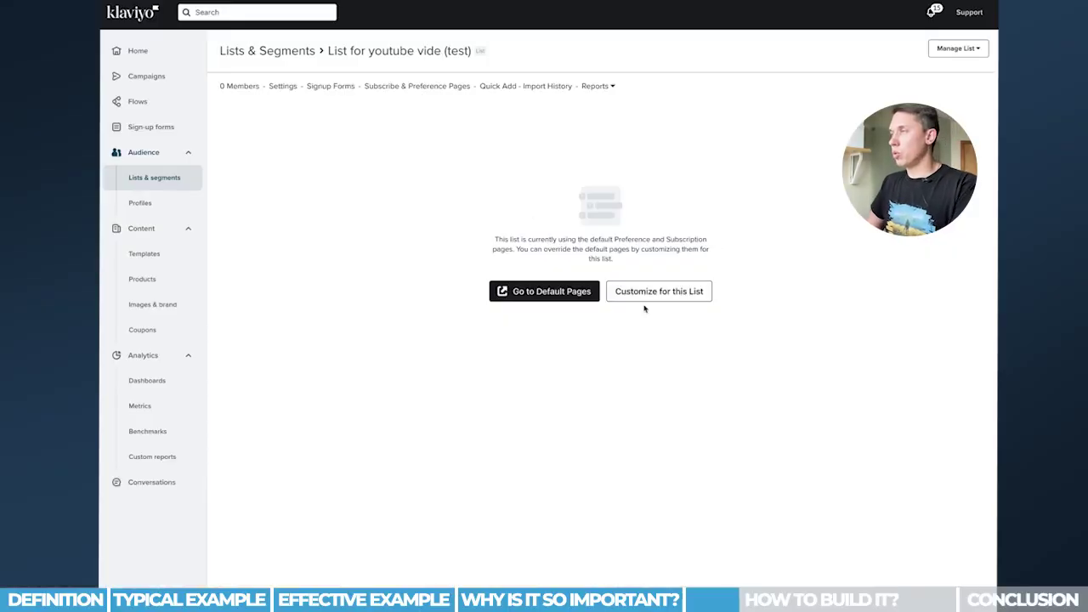
Customize the list's own hosted pages and open the Preference page in the editor
{"action": "left_click", "coordinate": [668, 296]}
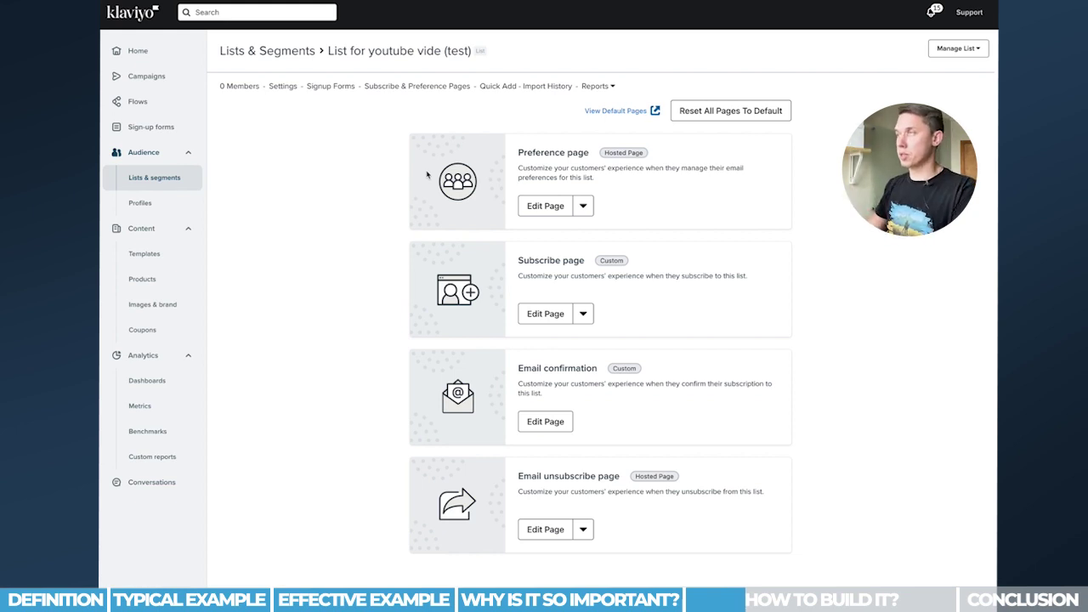
{"action": "left_click", "coordinate": [545, 211]}
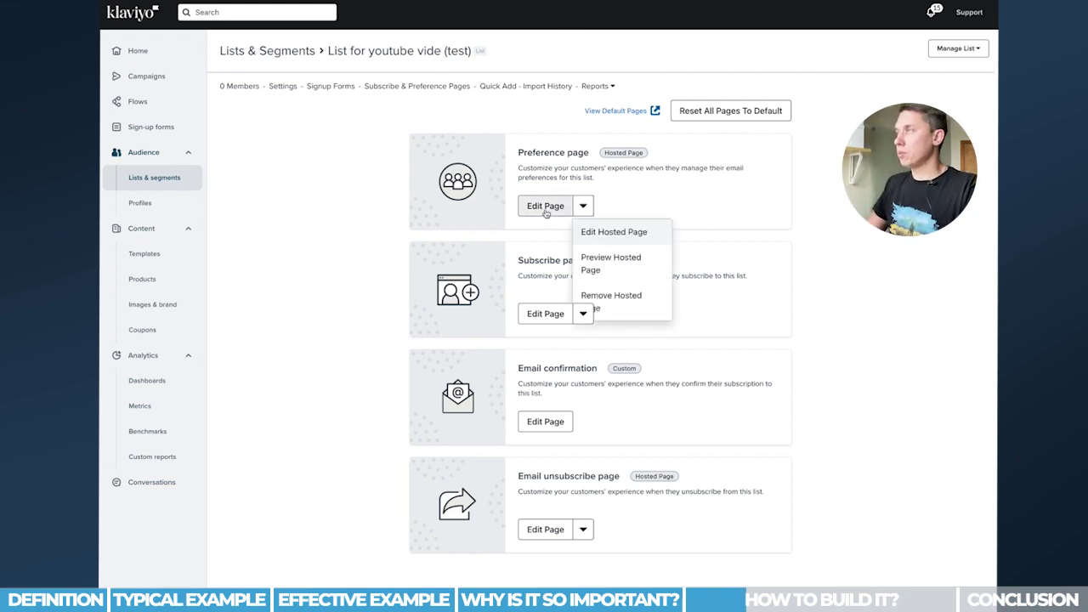
{"action": "left_click", "coordinate": [545, 212]}
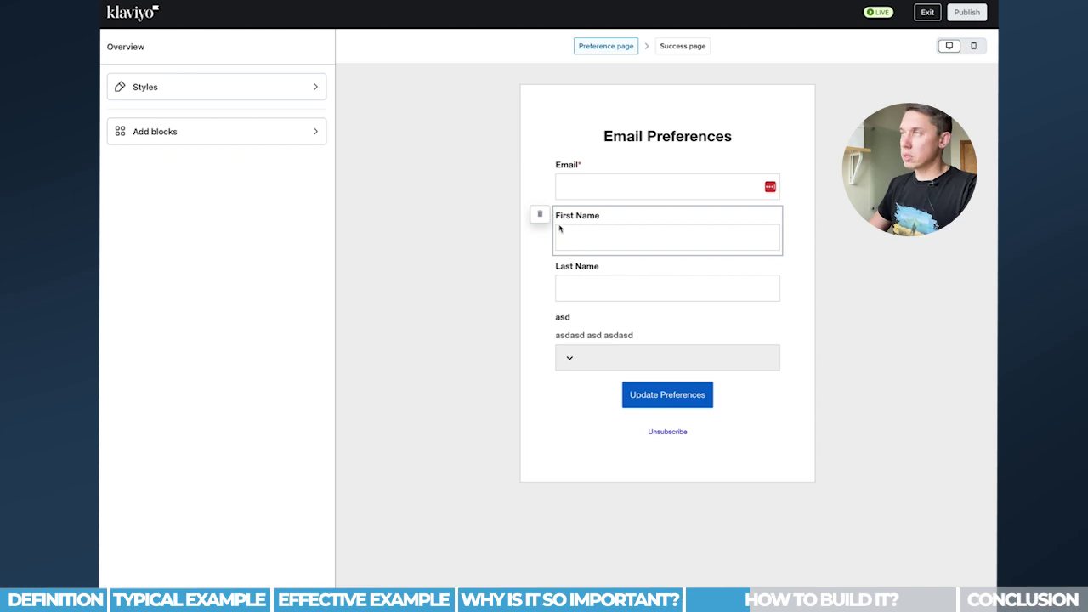
Inspect the Email and First Name blocks, then delete the Last Name field from the form
{"action": "left_click", "coordinate": [560, 188]}
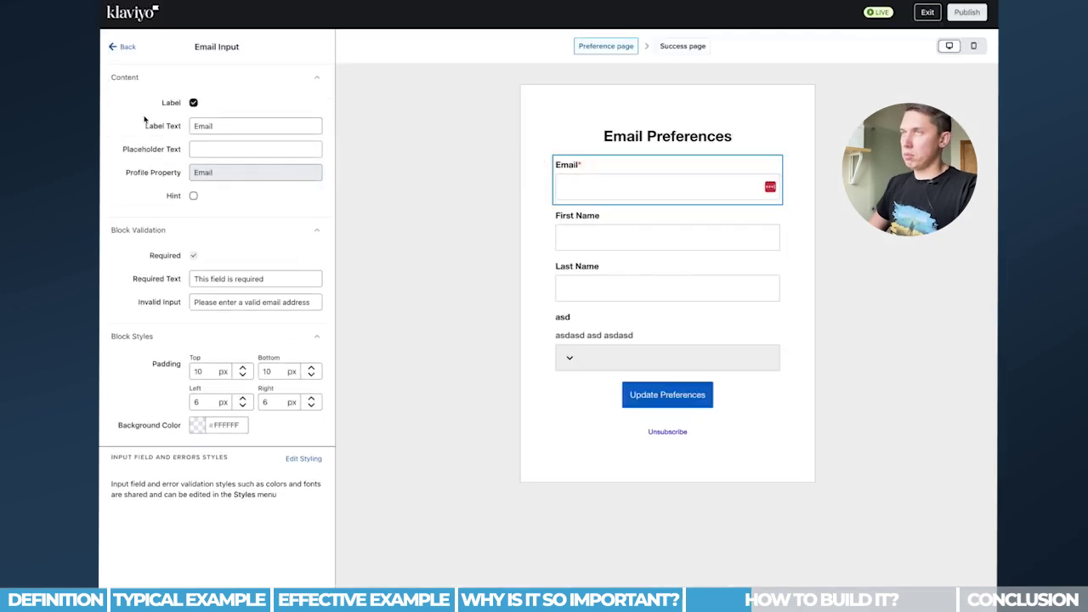
{"action": "left_click", "coordinate": [123, 46]}
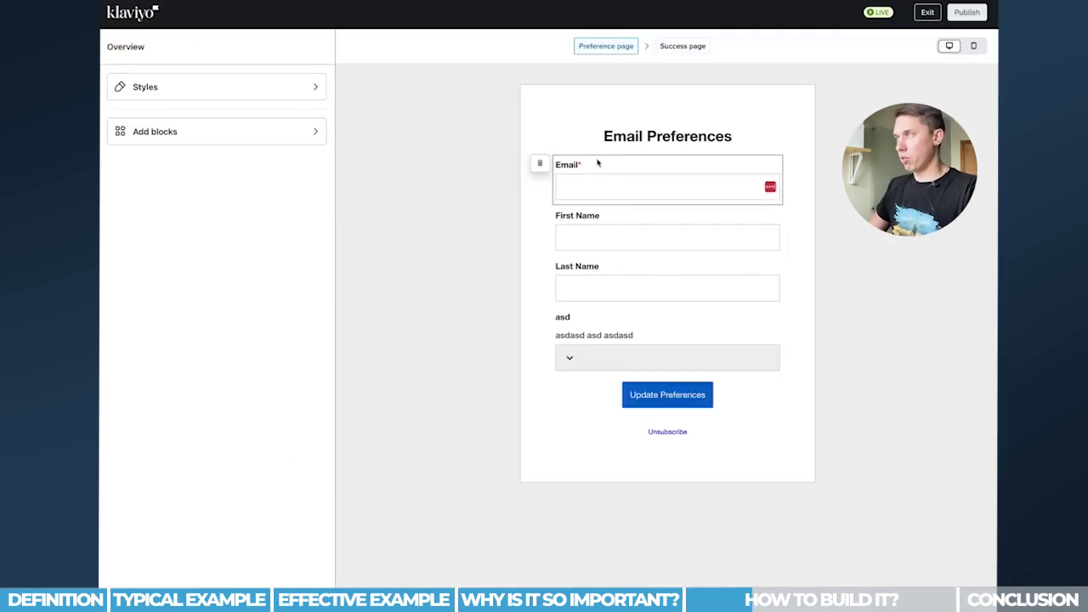
{"action": "left_click", "coordinate": [610, 233]}
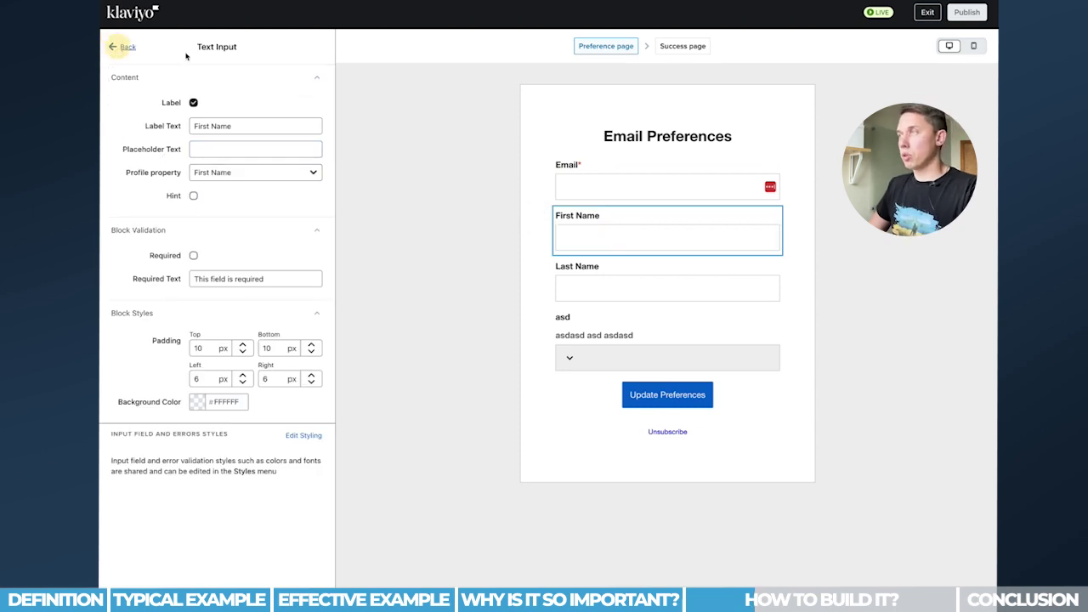
{"action": "left_click", "coordinate": [113, 47]}
{"action": "left_click", "coordinate": [639, 269]}
{"action": "left_click", "coordinate": [540, 266]}
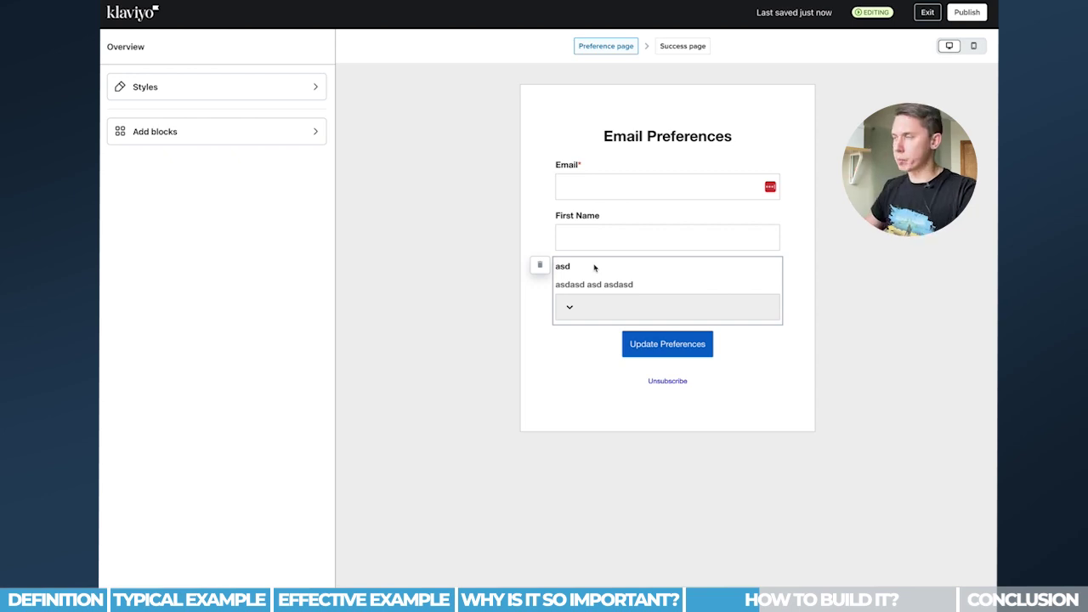
Delete the asd dropdown block and give the update button a dark red #AF1010 background
{"action": "left_click", "coordinate": [541, 267]}
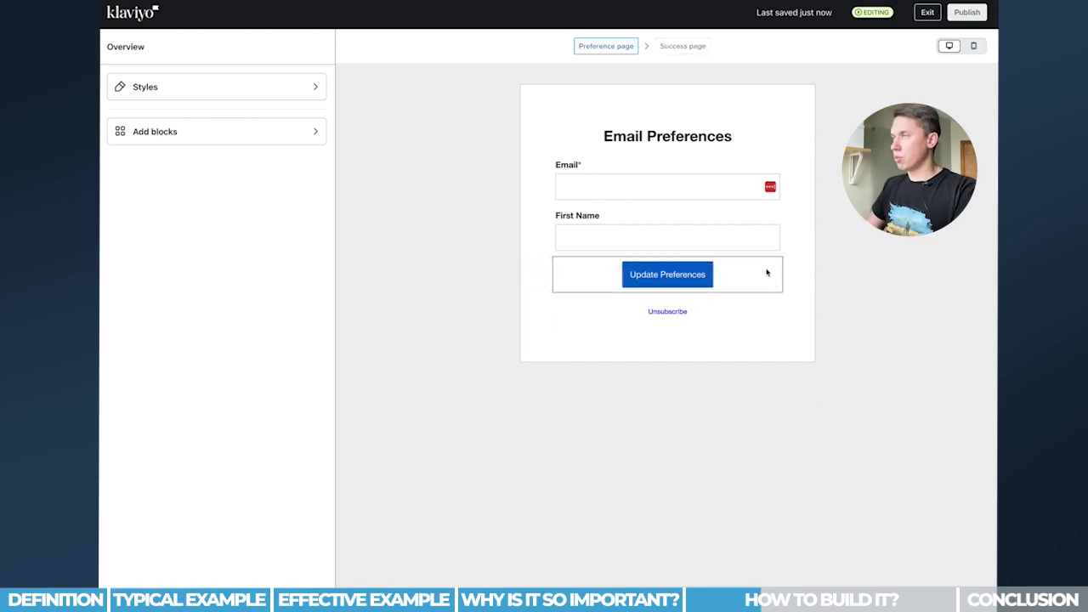
{"action": "left_click", "coordinate": [702, 280]}
{"action": "left_click", "coordinate": [280, 169]}
{"action": "key", "text": "ctrl+a"}
{"action": "left_click", "coordinate": [196, 301]}
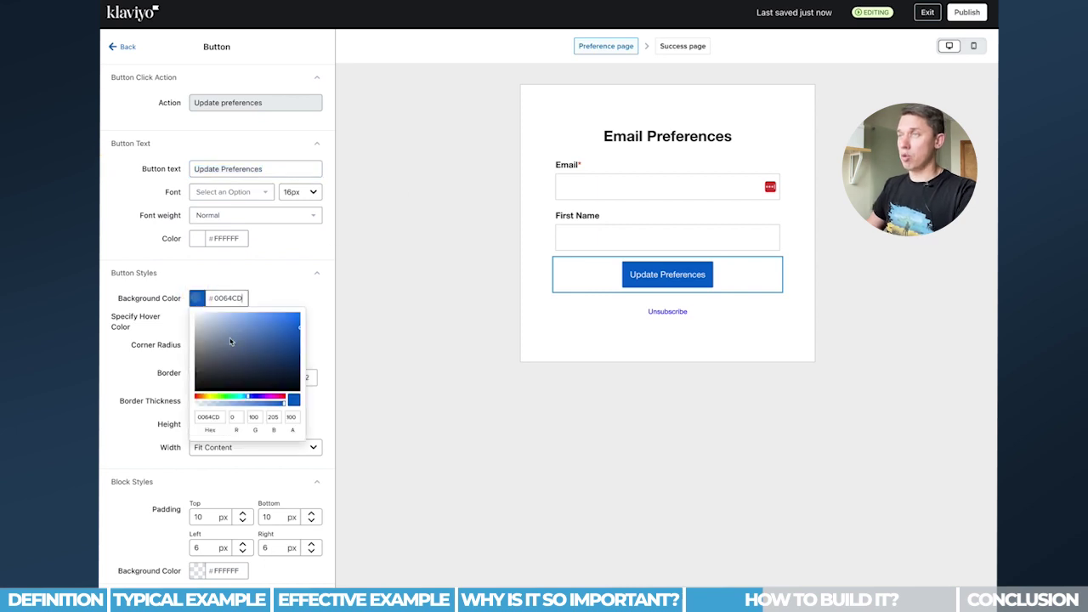
{"action": "left_click_drag", "start_coordinate": [233, 340], "coordinate": [201, 385]}
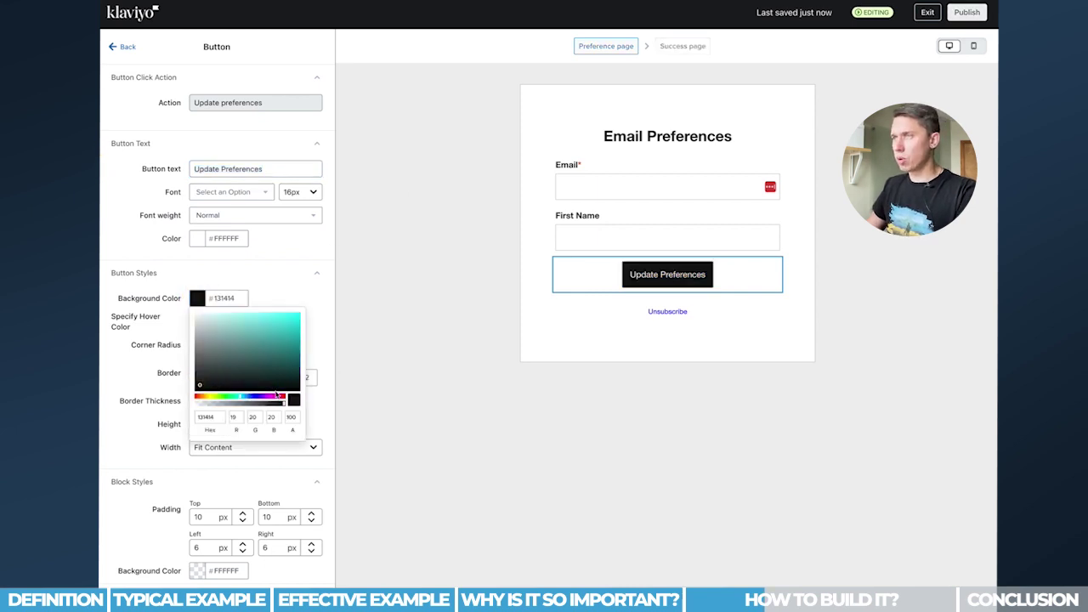
{"action": "left_click", "coordinate": [280, 396]}
{"action": "left_click", "coordinate": [320, 353]}
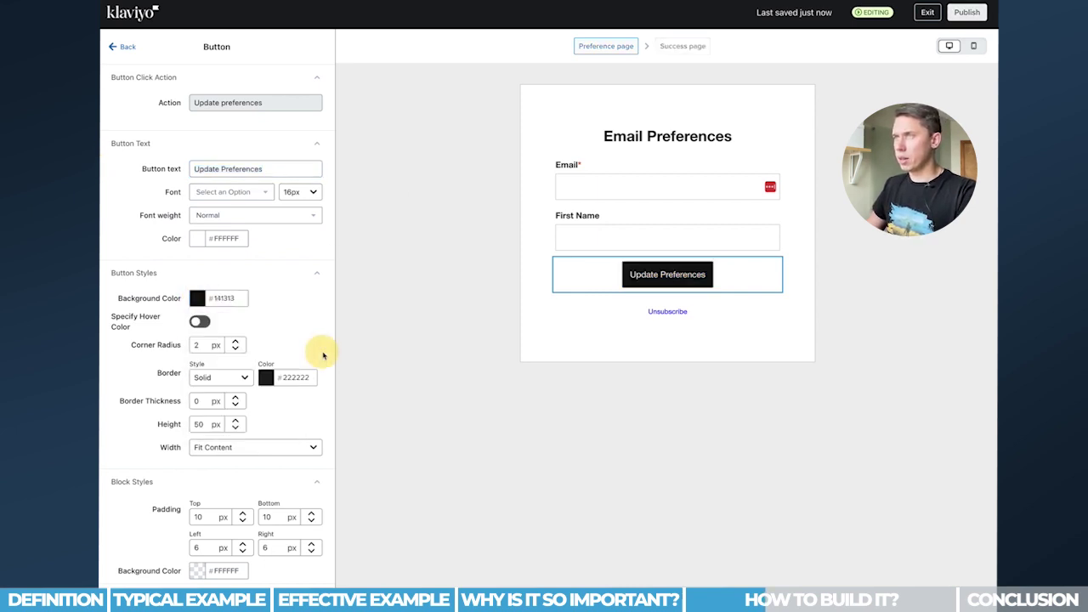
{"action": "left_click", "coordinate": [198, 298]}
{"action": "left_click_drag", "start_coordinate": [255, 349], "coordinate": [292, 334]}
{"action": "left_click", "coordinate": [321, 304]}
Reword the button label to 'Update Your Email Preferences'
{"action": "left_click_drag", "start_coordinate": [243, 167], "coordinate": [146, 168]}
{"action": "left_click", "coordinate": [262, 166]}
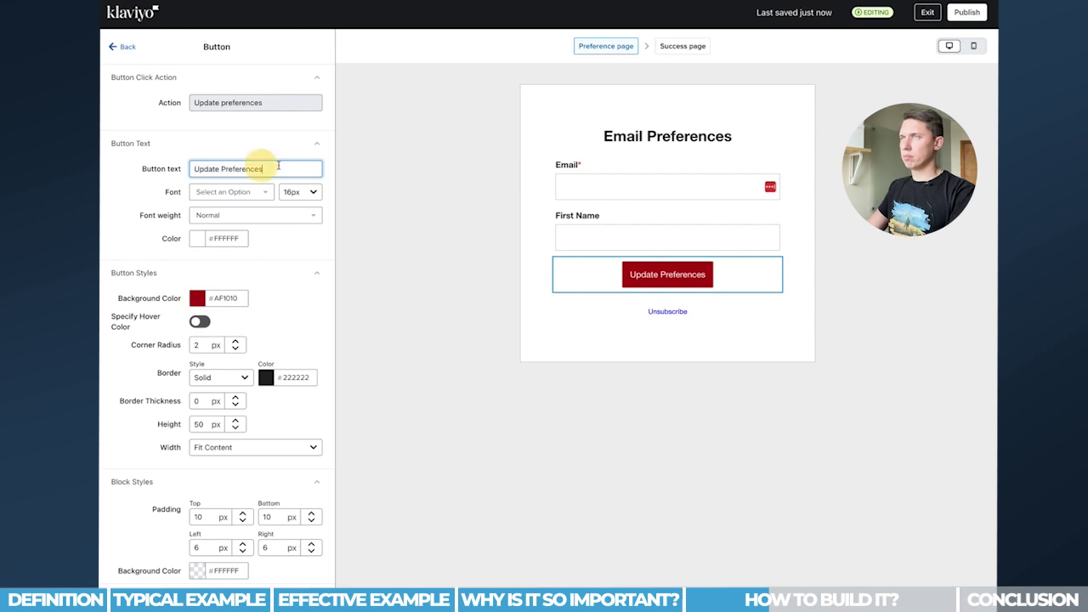
{"action": "double_click", "coordinate": [201, 170]}
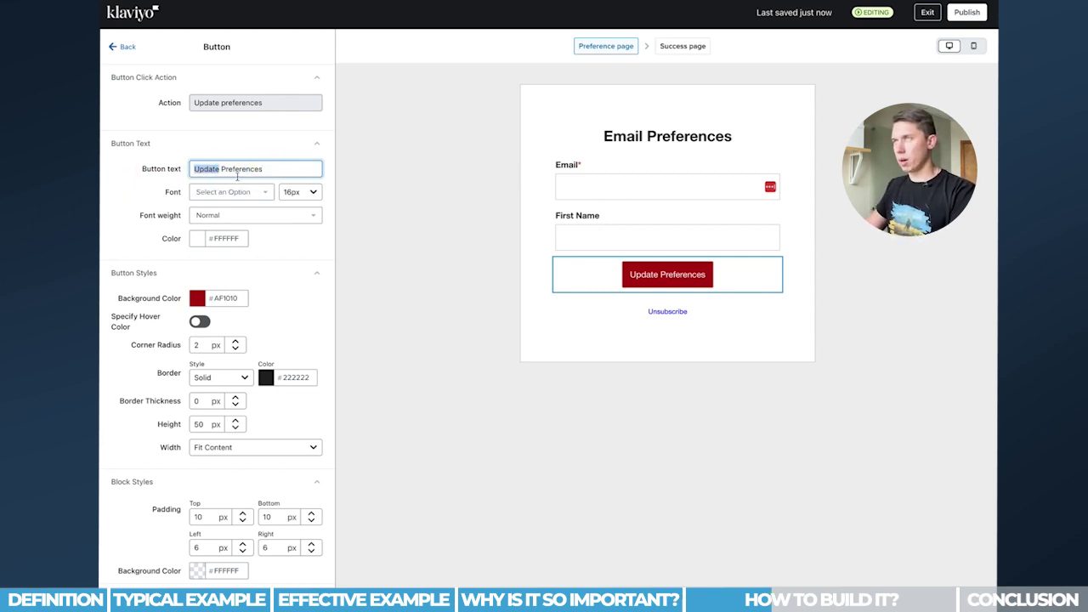
{"action": "double_click", "coordinate": [243, 170]}
{"action": "key", "text": "Left"}
{"action": "type", "text": "Yo ur Email"}
{"action": "left_click", "coordinate": [429, 228]}
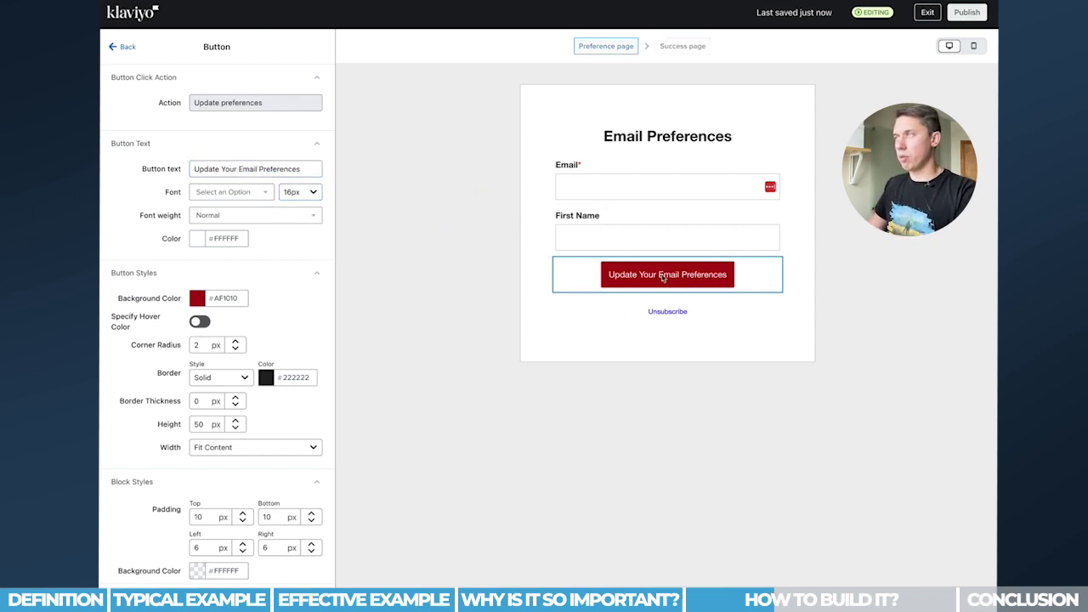
{"action": "left_click", "coordinate": [274, 145]}
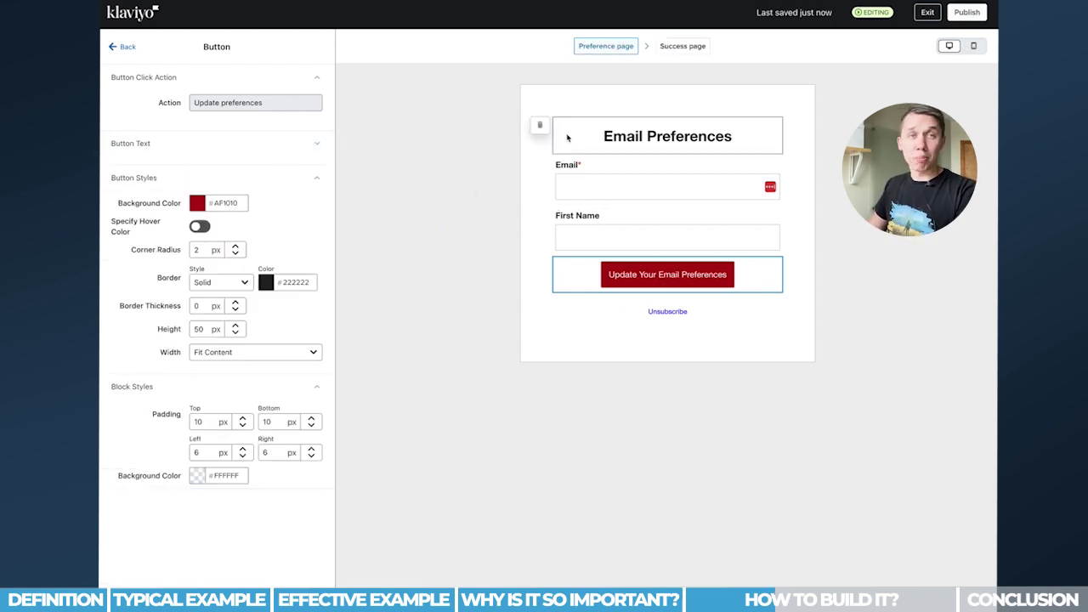
Return to the Overview panel and open the Add blocks library
{"action": "left_click", "coordinate": [119, 47]}
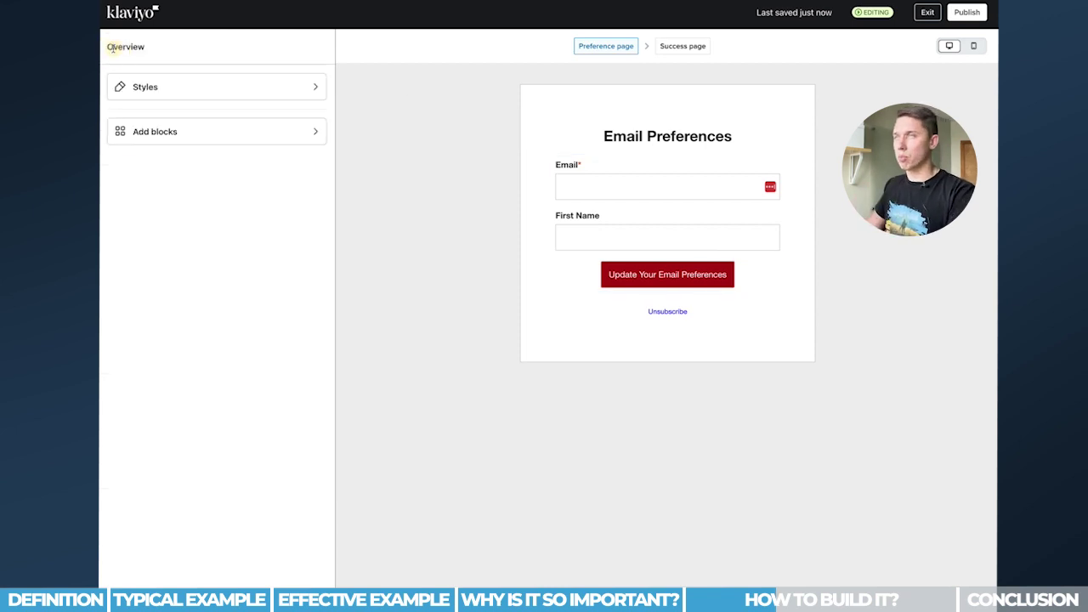
{"action": "left_click", "coordinate": [192, 129]}
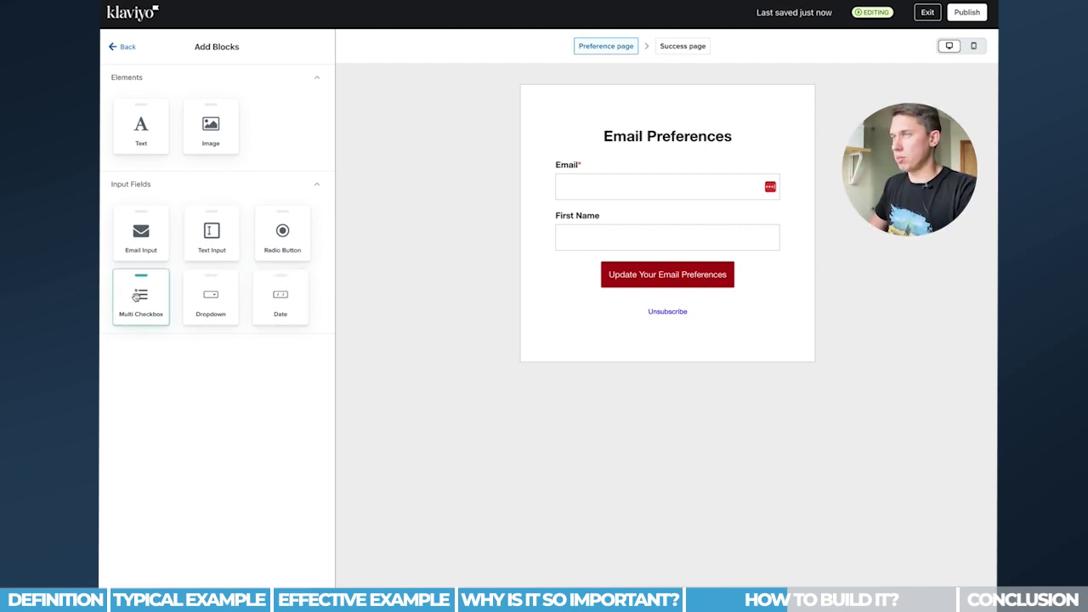
Add a Multi Checkbox below First Name labelled 'What kind of email would you like to get from us?'
{"action": "left_click_drag", "start_coordinate": [136, 296], "coordinate": [703, 261]}
{"action": "left_click", "coordinate": [225, 127]}
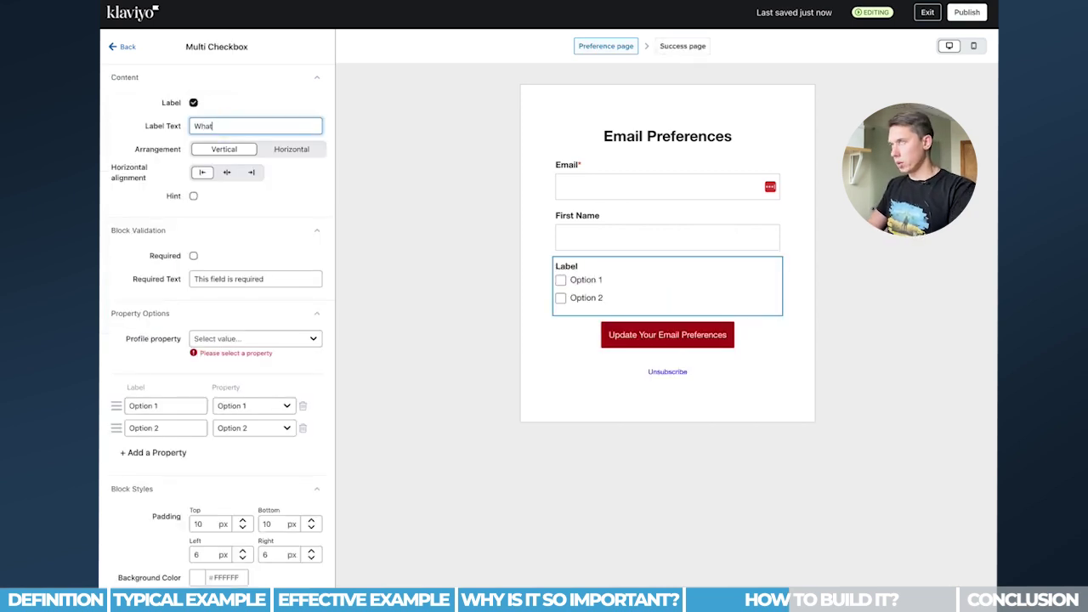
{"action": "type", "text": "What kind of "}
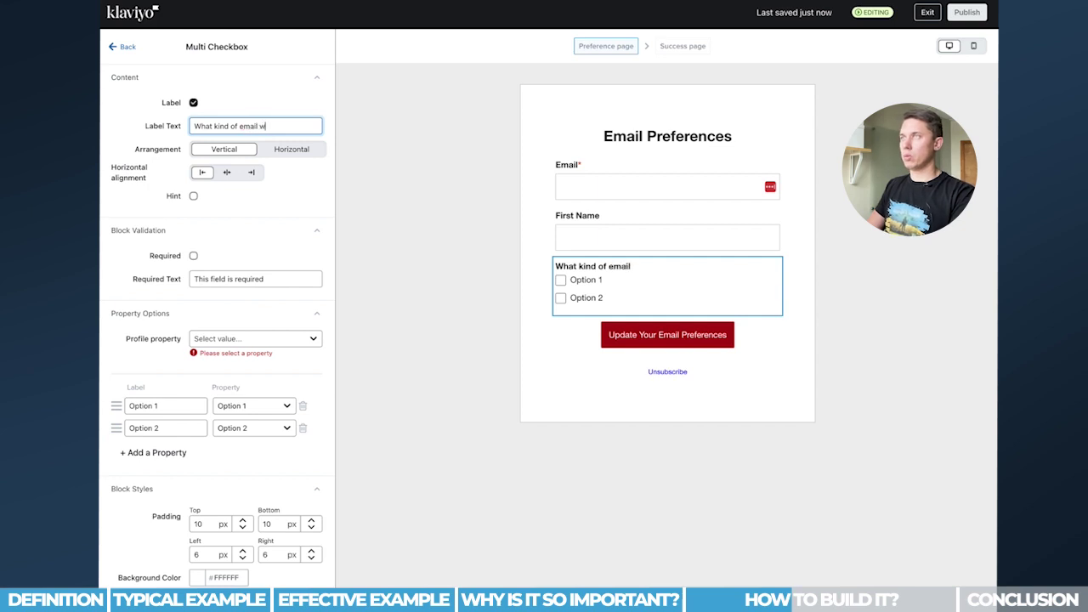
{"action": "type", "text": "email would you like to get from us?"}
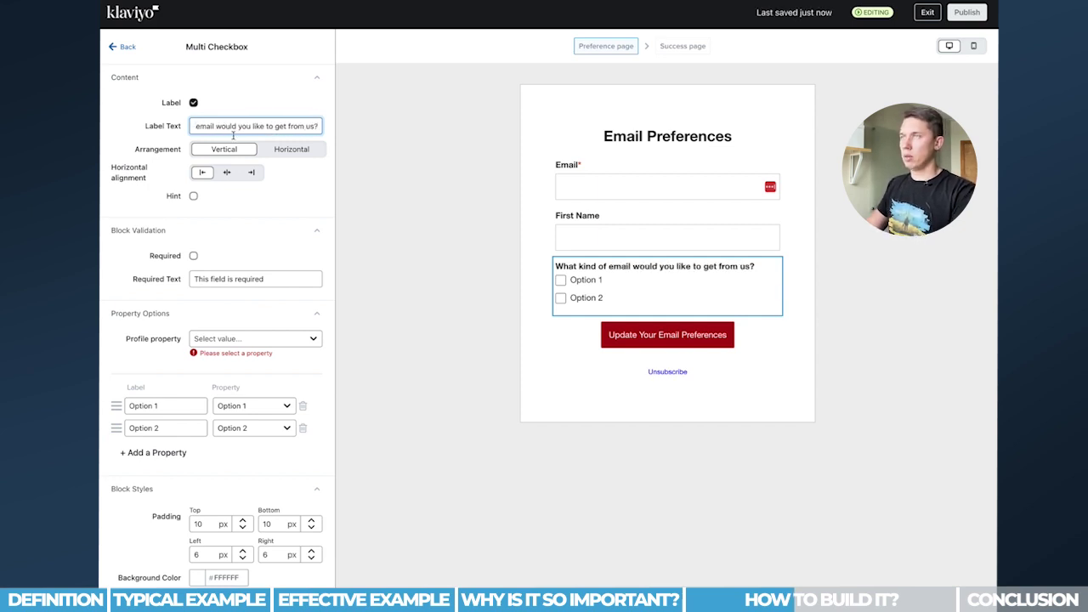
{"action": "left_click", "coordinate": [646, 289]}
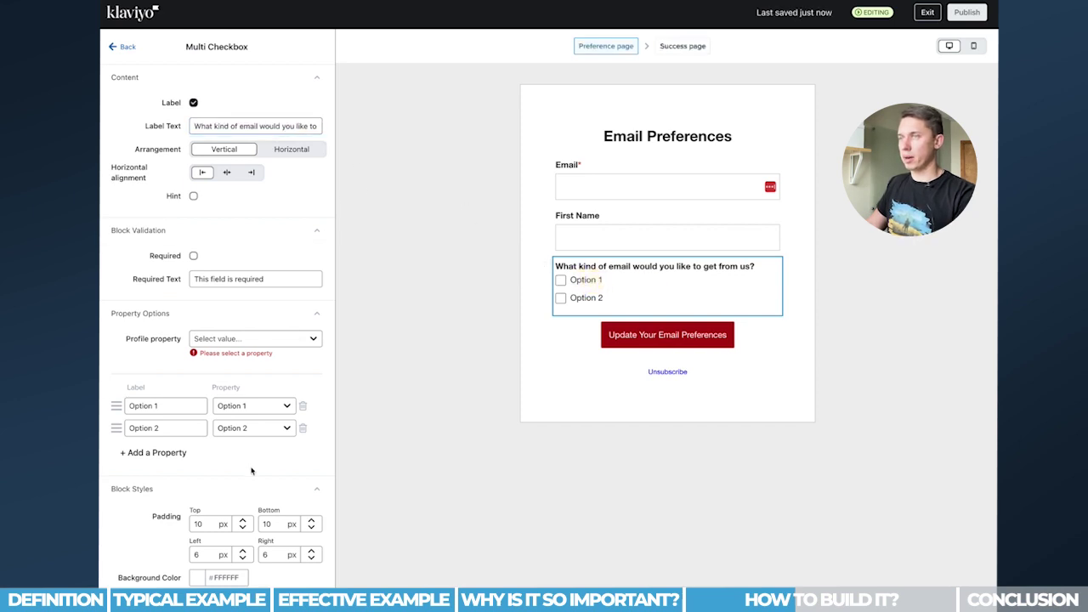
Rename the first two checkbox options to Newsletter and Sales
{"action": "triple_click", "coordinate": [166, 406]}
{"action": "scroll", "coordinate": [166, 405], "scroll_direction": "down", "scroll_amount": 1}
{"action": "type", "text": "Newsleter"}
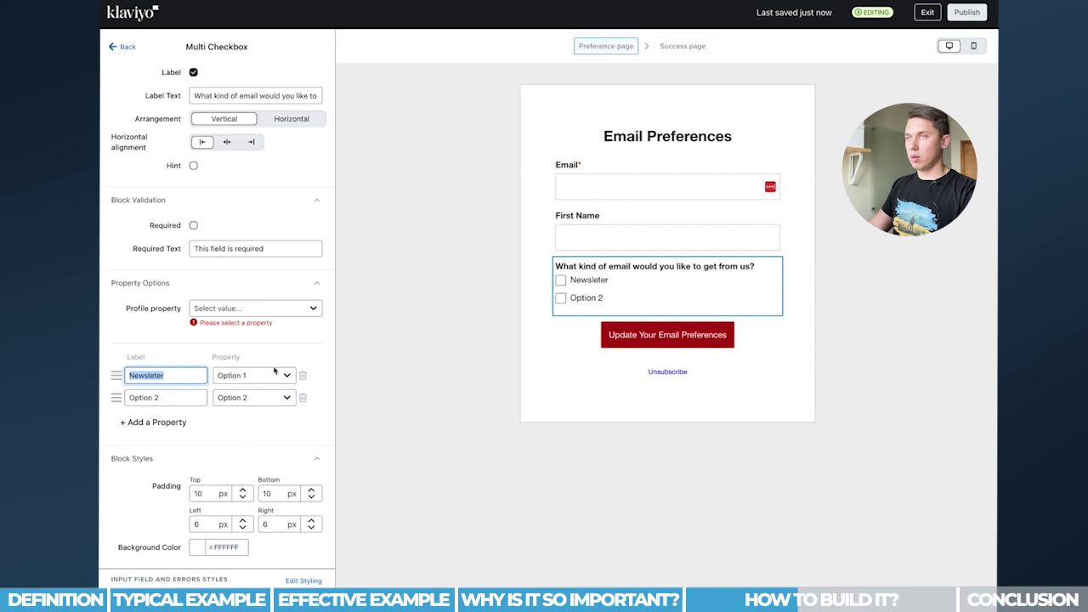
{"action": "triple_click", "coordinate": [170, 397]}
{"action": "type", "text": "Prom"}
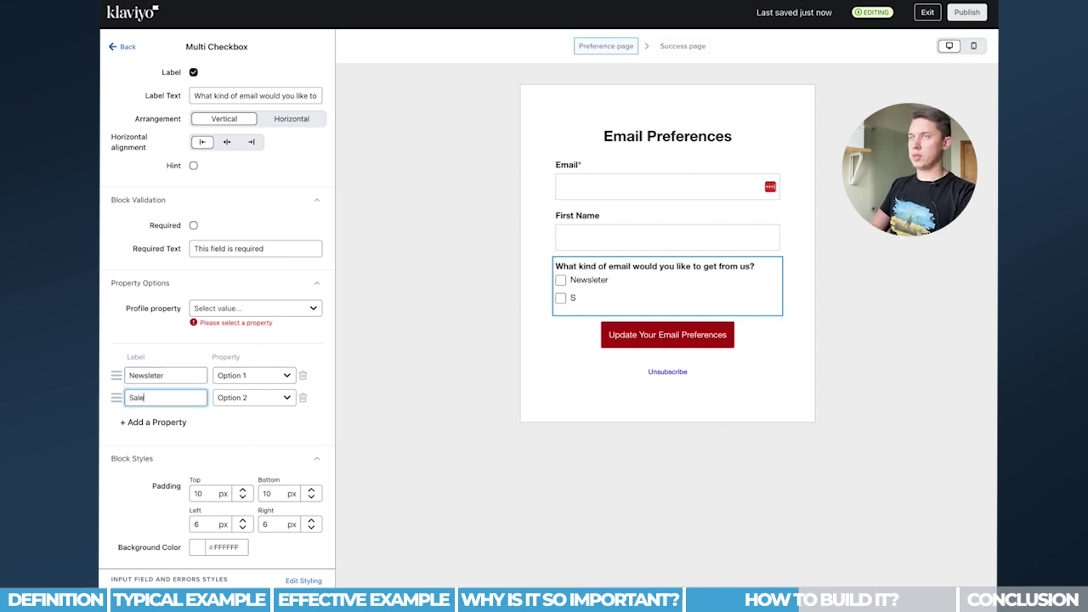
Add a third option, Information, and create Information as its property value
{"action": "left_click", "coordinate": [146, 422]}
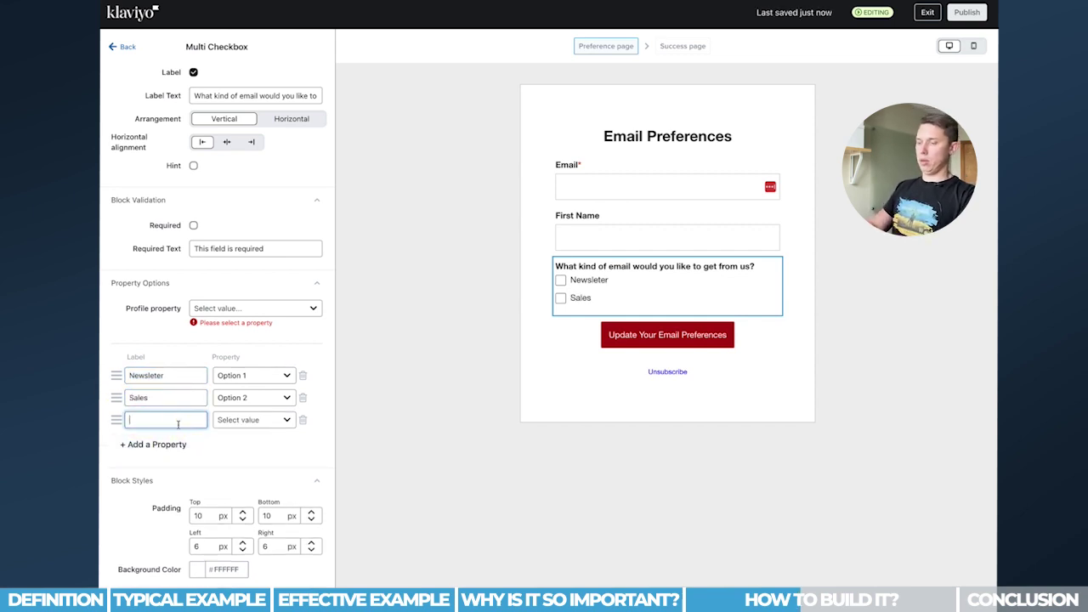
{"action": "type", "text": "Information"}
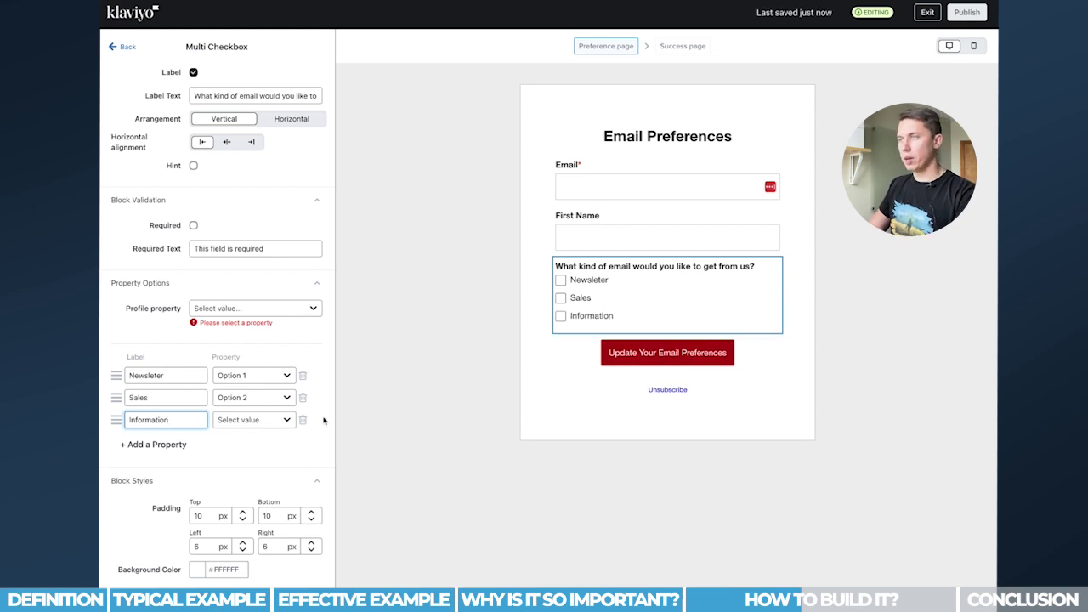
{"action": "left_click", "coordinate": [259, 418]}
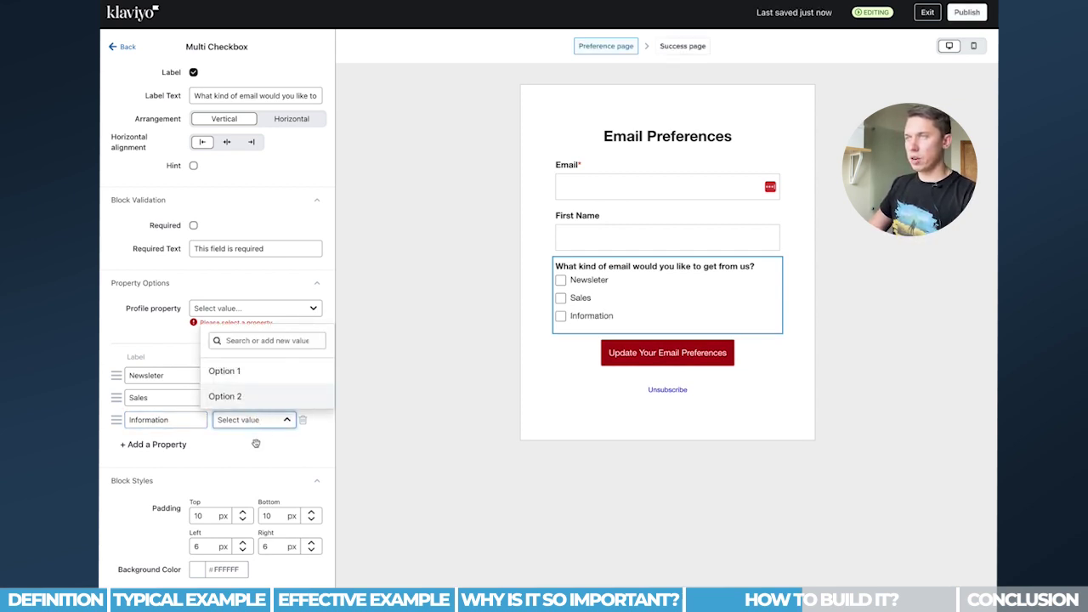
{"action": "left_click", "coordinate": [274, 340]}
{"action": "left_click", "coordinate": [182, 422]}
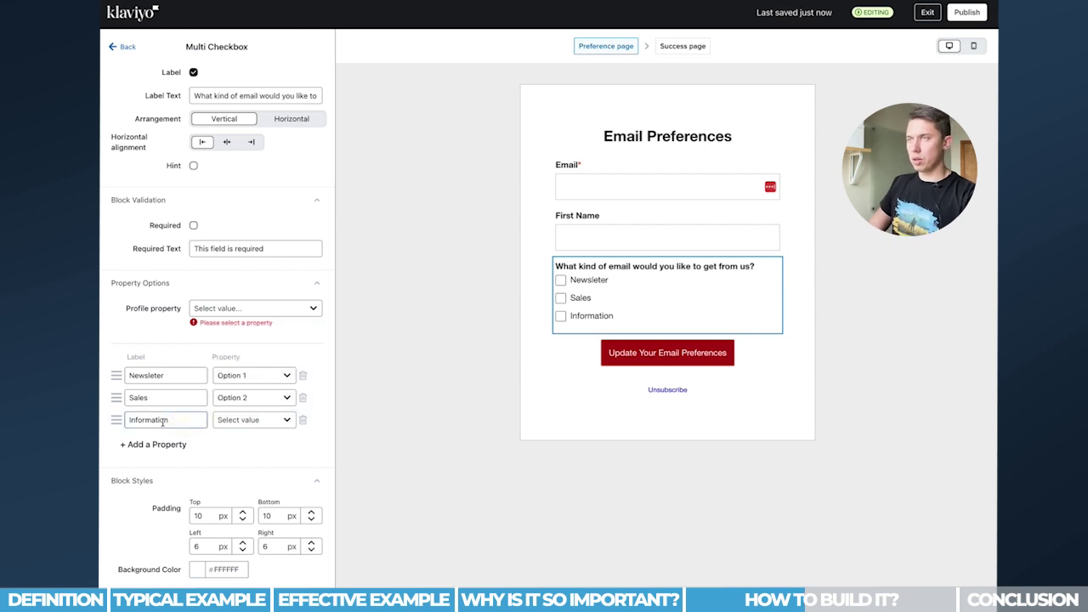
{"action": "double_click", "coordinate": [162, 423]}
{"action": "key", "text": "ctrl+c"}
{"action": "left_click", "coordinate": [231, 420]}
{"action": "left_click", "coordinate": [253, 341]}
{"action": "key", "text": "ctrl+v"}
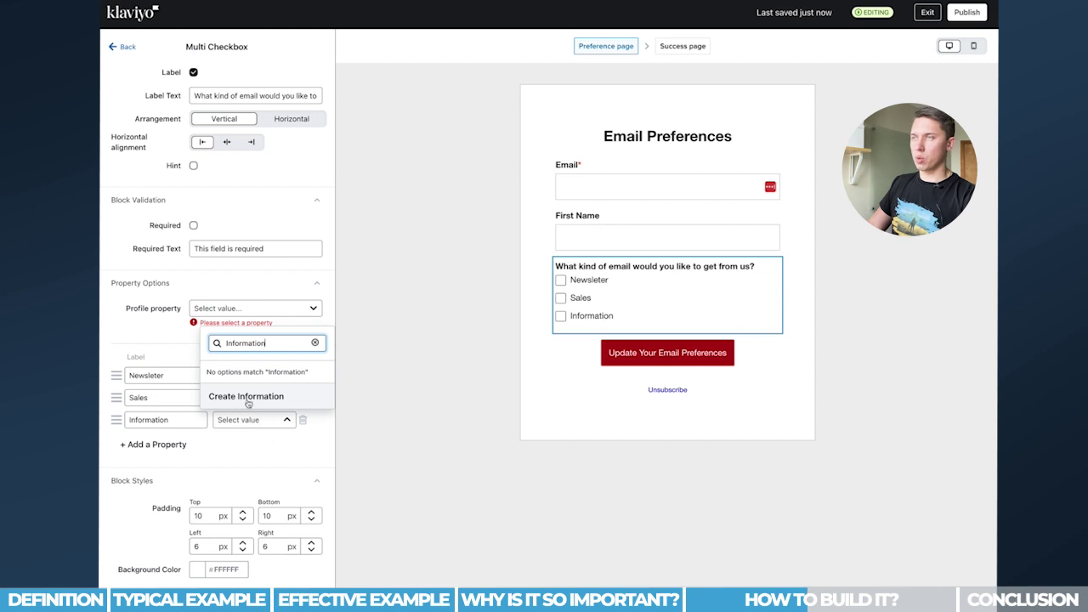
{"action": "left_click", "coordinate": [276, 397]}
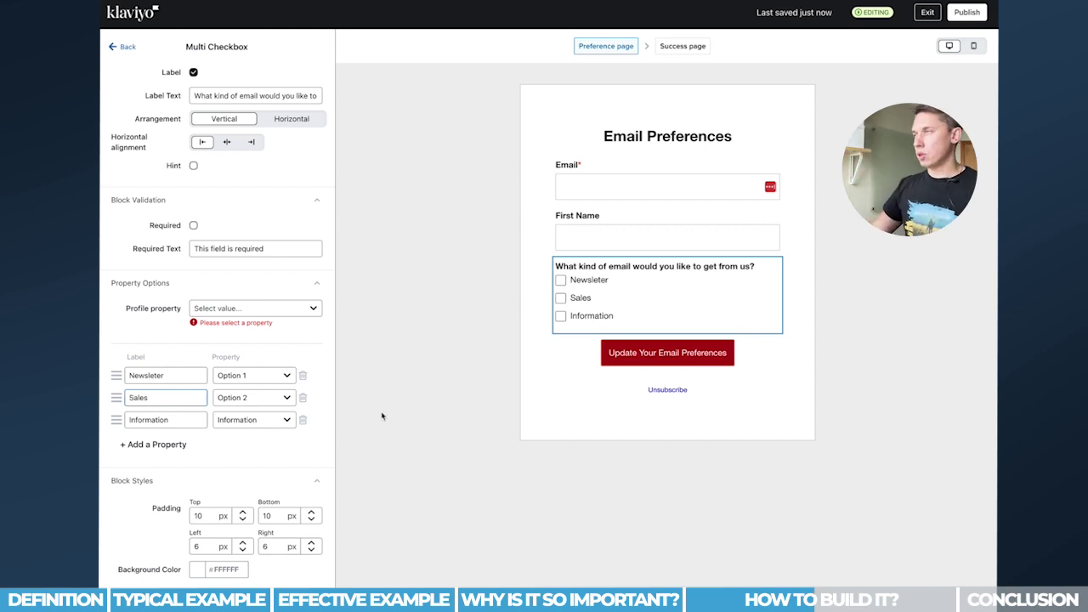
Add an image block above the Email field showing the BoneCTA image
{"action": "left_click", "coordinate": [123, 46]}
{"action": "left_click", "coordinate": [182, 135]}
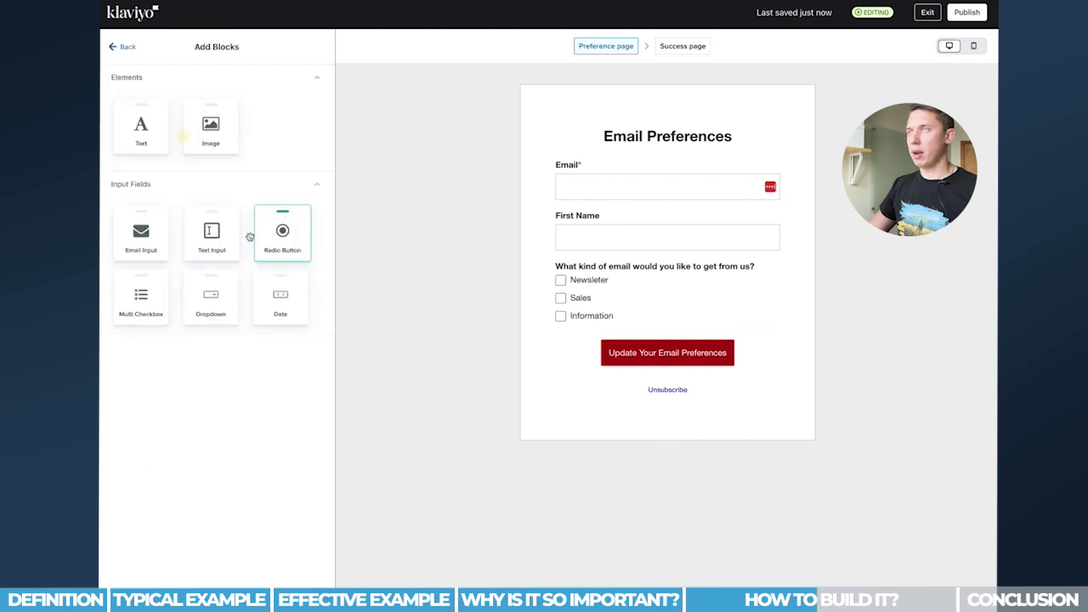
{"action": "left_click_drag", "start_coordinate": [211, 128], "coordinate": [699, 140]}
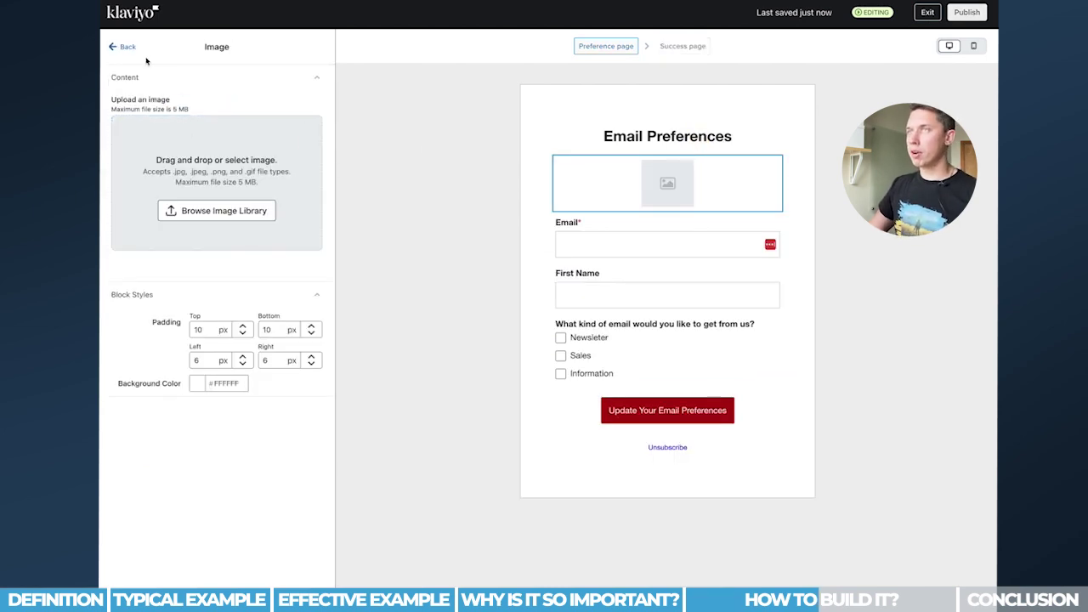
{"action": "left_click", "coordinate": [195, 211]}
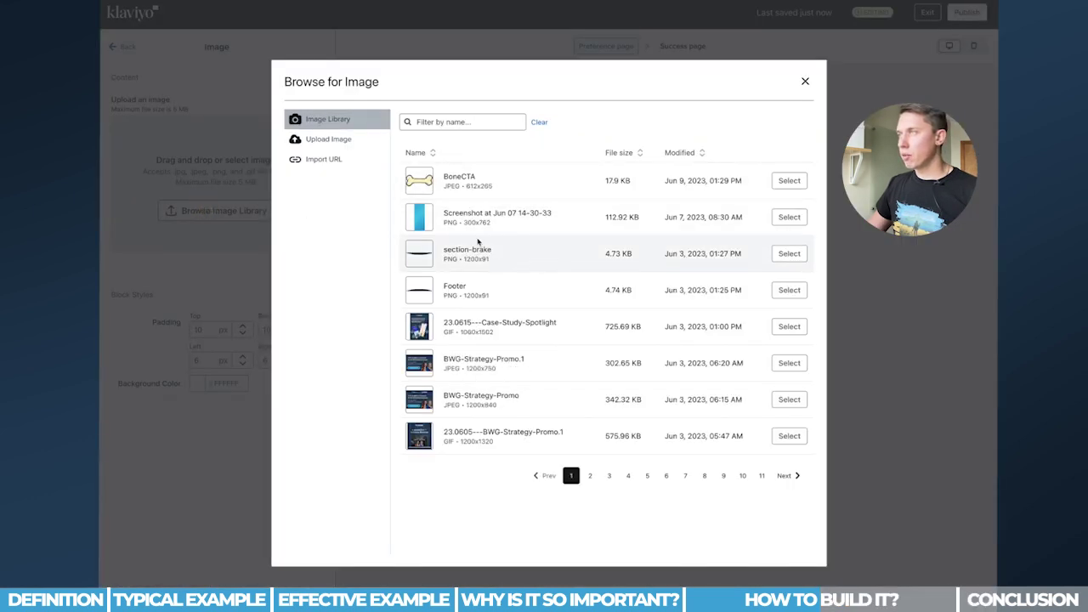
{"action": "left_click", "coordinate": [789, 180]}
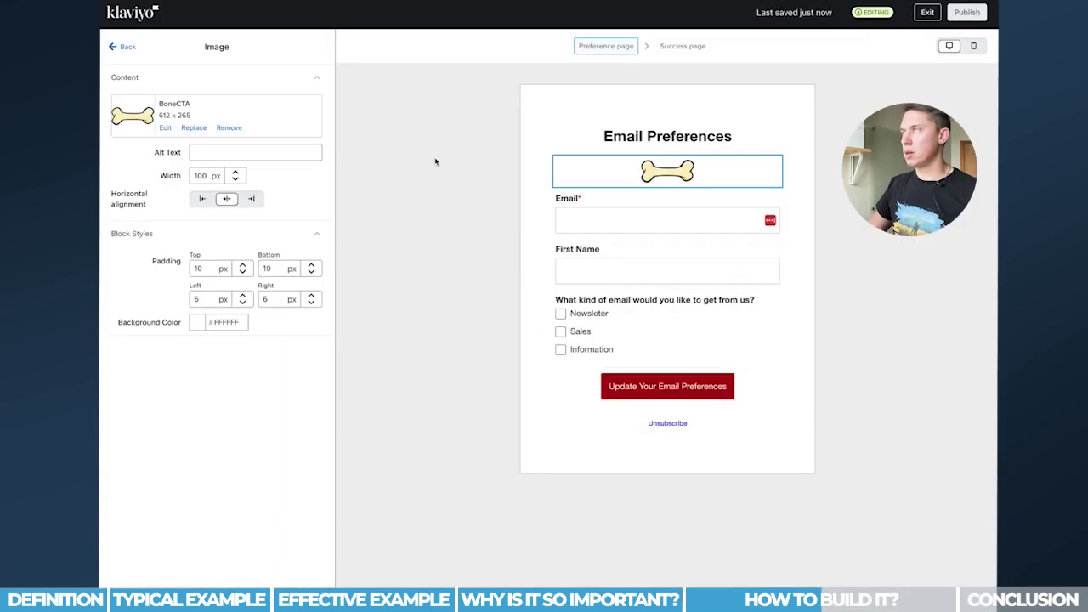
Add a text block above the Email field and make its intro line read 'extra explanation'
{"action": "left_click", "coordinate": [125, 47]}
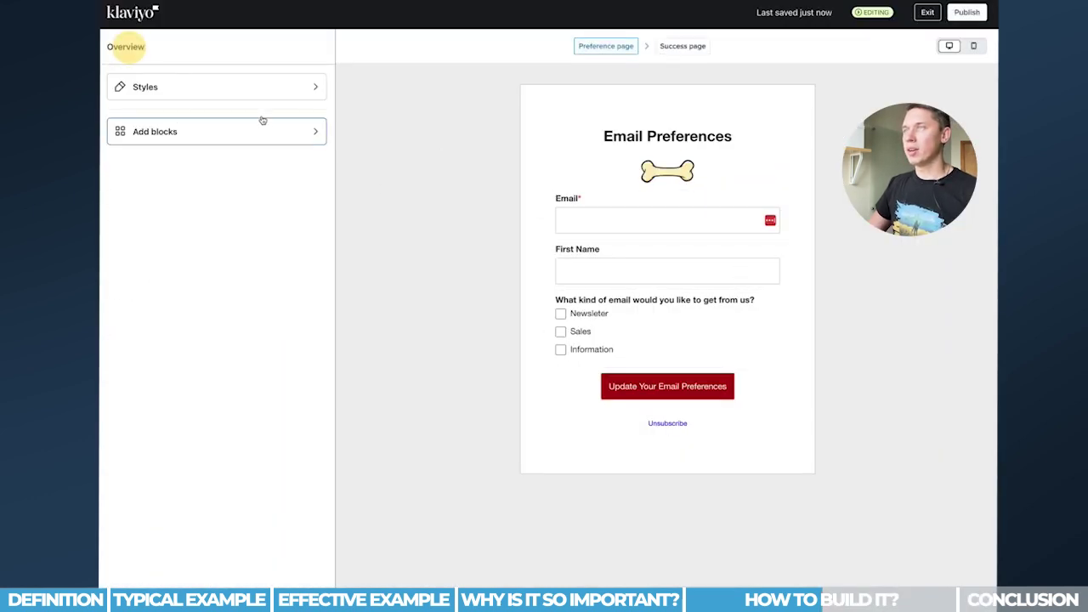
{"action": "left_click", "coordinate": [198, 94]}
{"action": "left_click", "coordinate": [110, 48]}
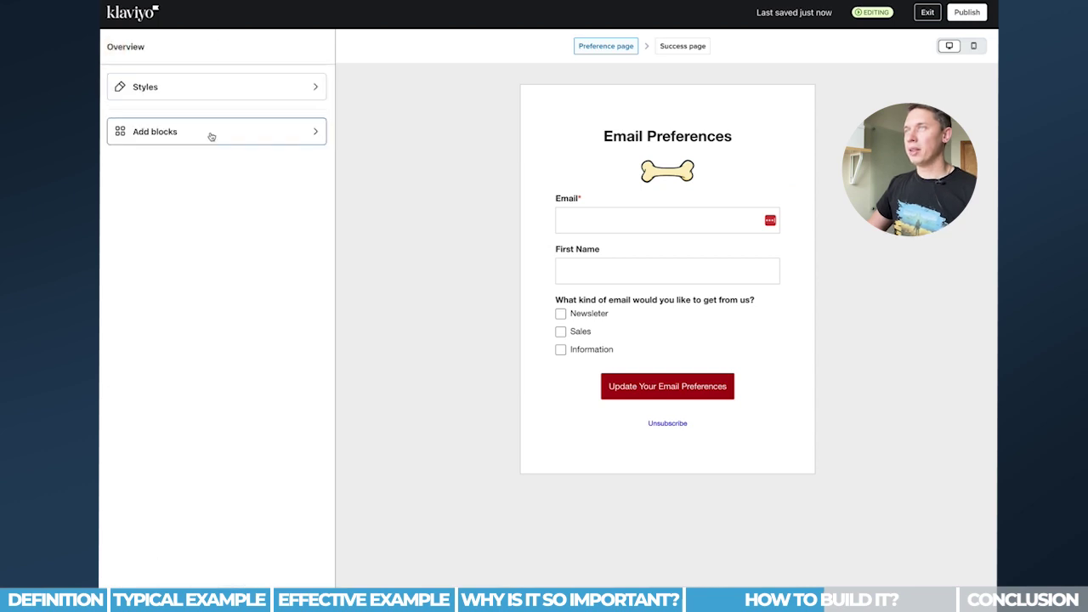
{"action": "left_click", "coordinate": [211, 132]}
{"action": "left_click_drag", "start_coordinate": [147, 128], "coordinate": [692, 190]}
{"action": "left_click", "coordinate": [137, 175]}
{"action": "left_click_drag", "start_coordinate": [246, 155], "coordinate": [181, 157]}
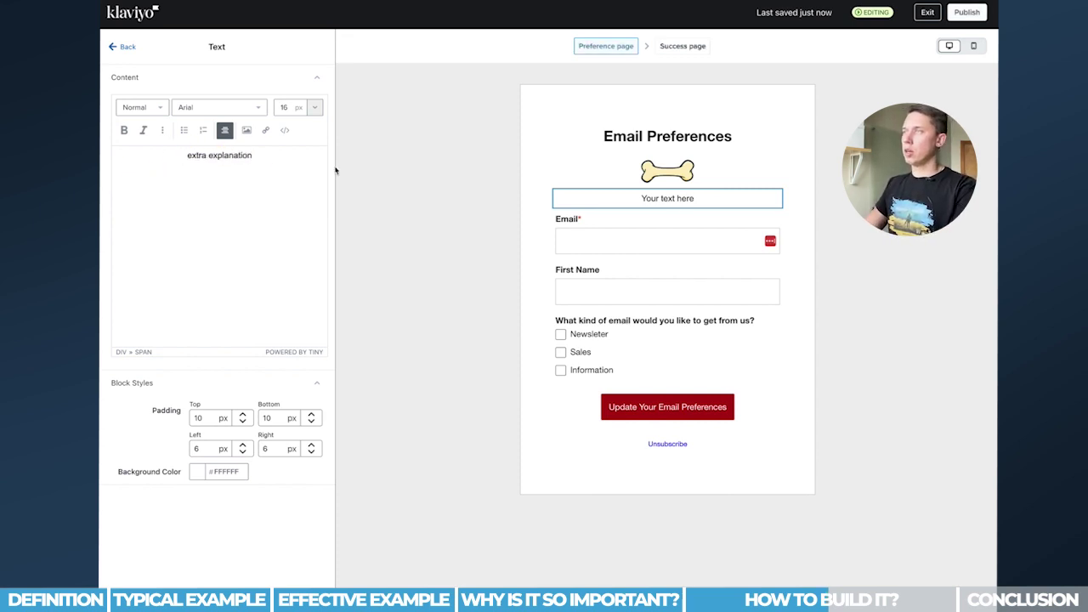
{"action": "left_click", "coordinate": [124, 48]}
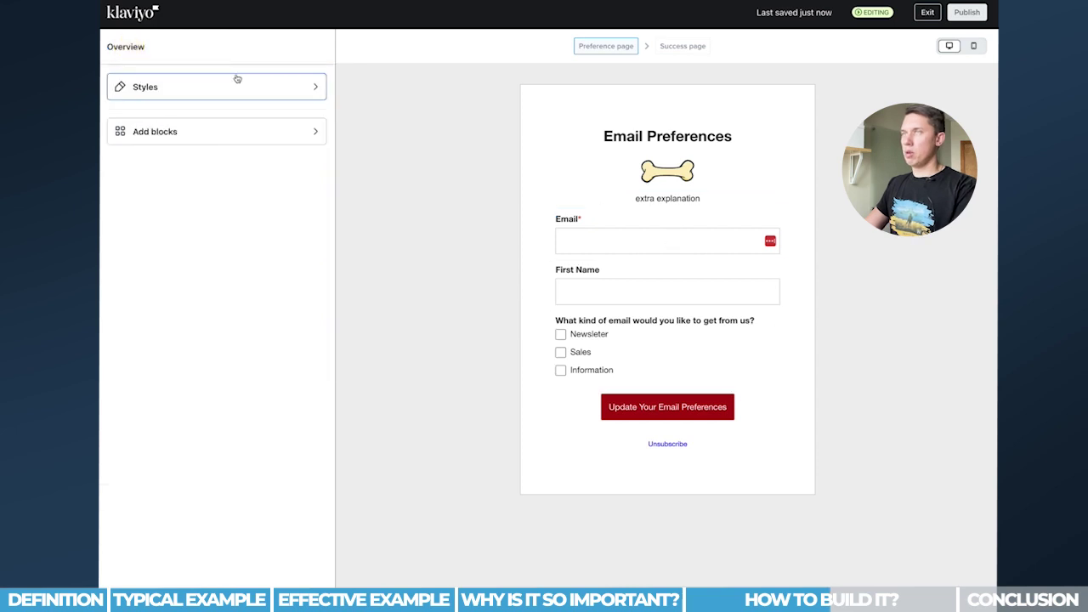
Add a text block below the update button reading 'if you want to unsubscribe click on the link below'
{"action": "left_click", "coordinate": [209, 88]}
{"action": "left_click", "coordinate": [128, 46]}
{"action": "left_click", "coordinate": [204, 132]}
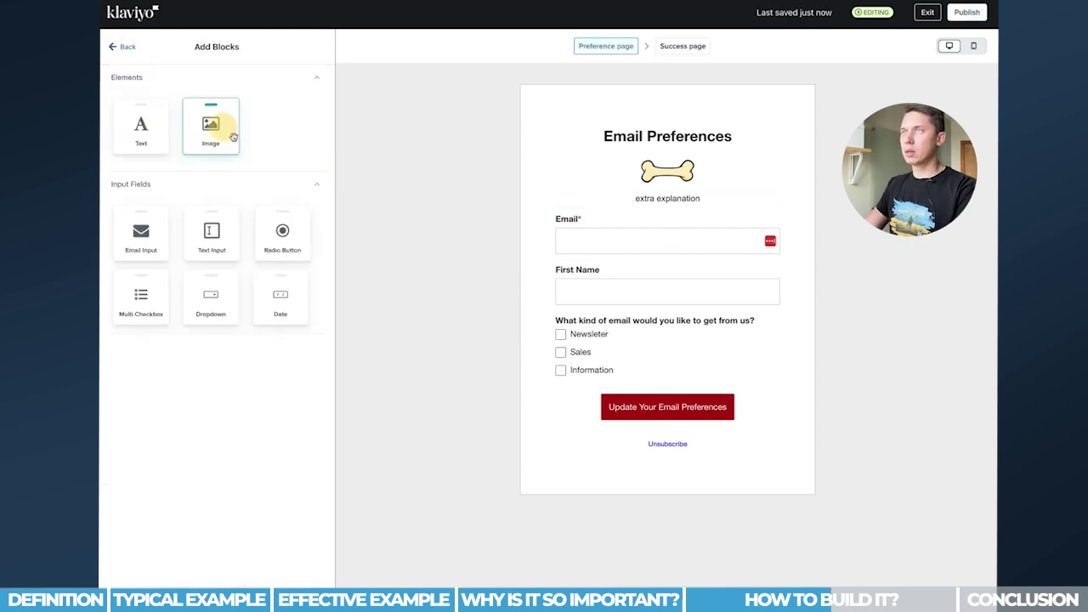
{"action": "left_click_drag", "start_coordinate": [143, 127], "coordinate": [689, 439]}
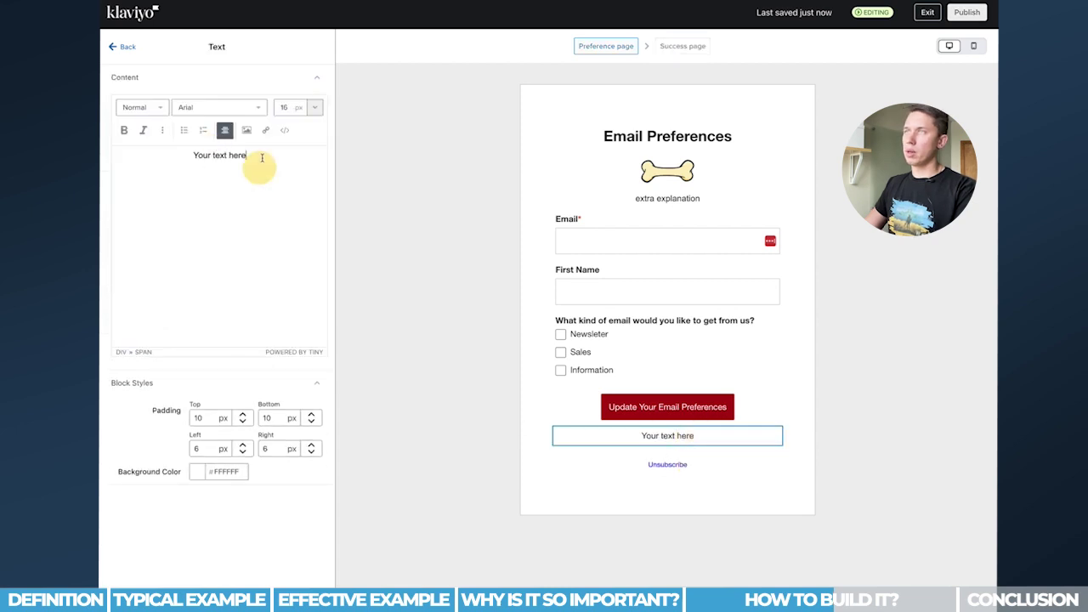
{"action": "left_click_drag", "start_coordinate": [261, 158], "coordinate": [146, 156]}
{"action": "key", "text": "BackSpace"}
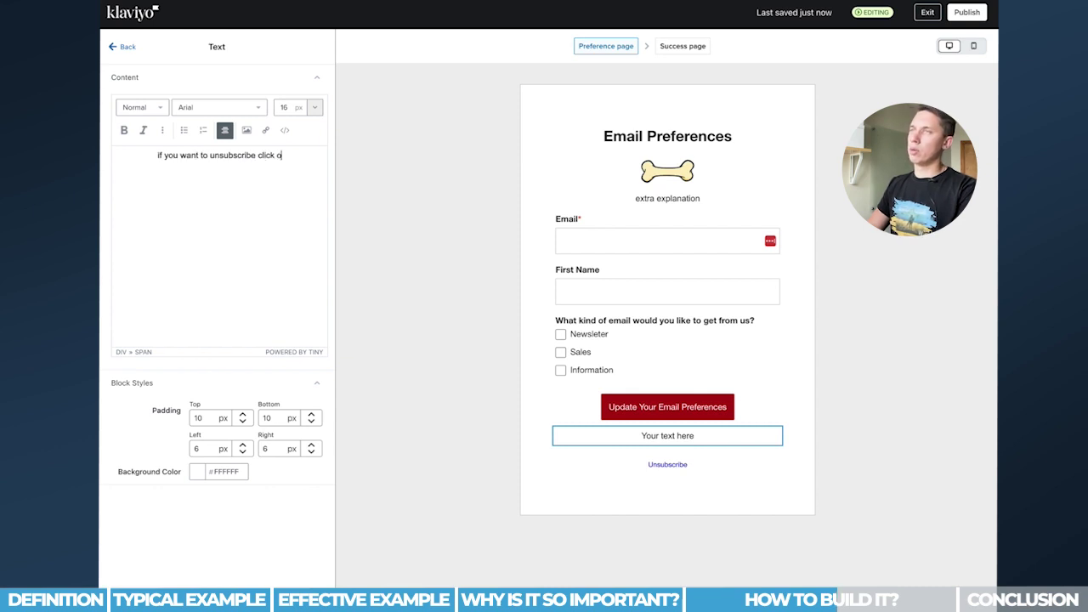
{"action": "type", "text": "if you want to unsubscribe click on the link below"}
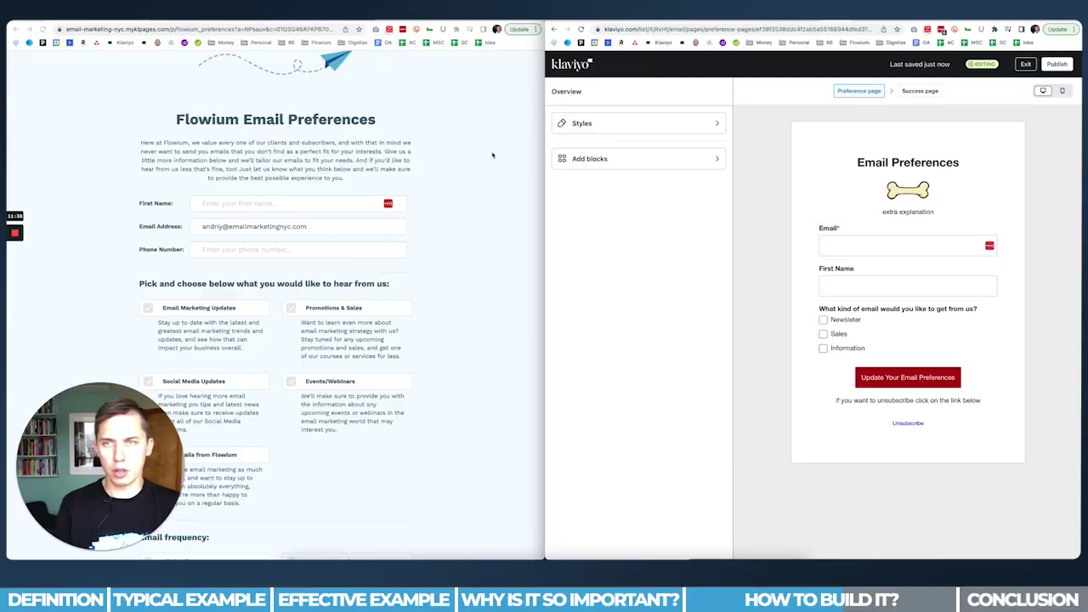
Replace the form heading with 'Flowium Email Preferences' copied from the old page
{"action": "left_click_drag", "start_coordinate": [378, 120], "coordinate": [128, 126]}
{"action": "key", "text": "ctrl+c"}
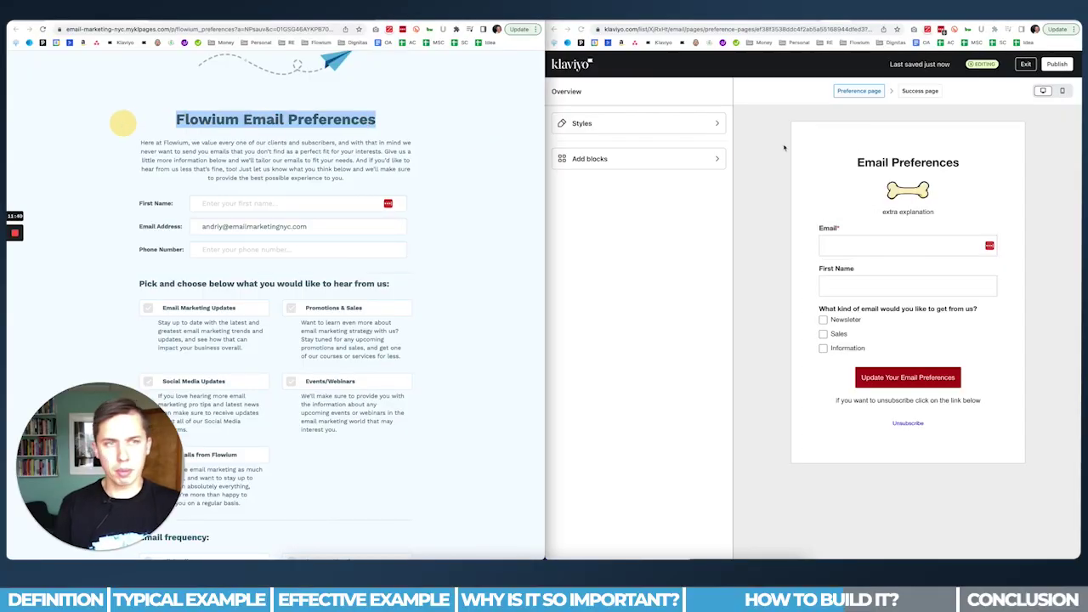
{"action": "left_click", "coordinate": [884, 163]}
{"action": "triple_click", "coordinate": [657, 185]}
{"action": "key", "text": "ctrl+v"}
{"action": "key", "text": "ctrl+z"}
{"action": "key", "text": "ctrl+l"}
{"action": "key", "text": "ctrl+v"}
{"action": "left_click", "coordinate": [694, 187]}
{"action": "key", "text": "ctrl+v"}
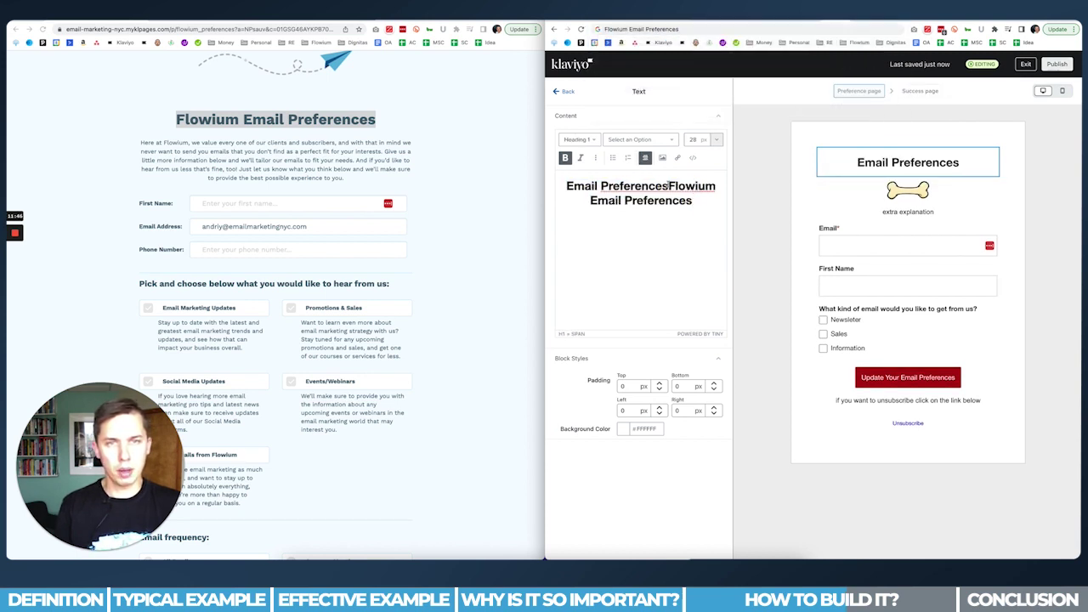
{"action": "left_click_drag", "start_coordinate": [668, 186], "coordinate": [553, 186]}
{"action": "key", "text": "BackSpace"}
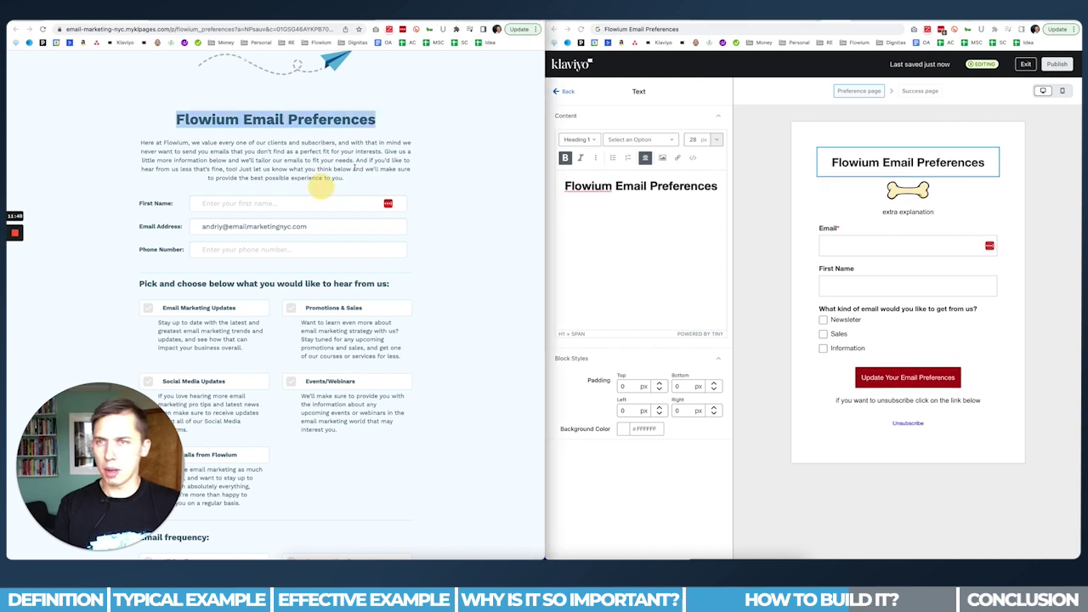
Replace the 'extra explanation' intro with Flowium's welcome paragraph copied from the old page
{"action": "left_click_drag", "start_coordinate": [344, 181], "coordinate": [138, 150]}
{"action": "key", "text": "ctrl+c"}
{"action": "left_click", "coordinate": [908, 212]}
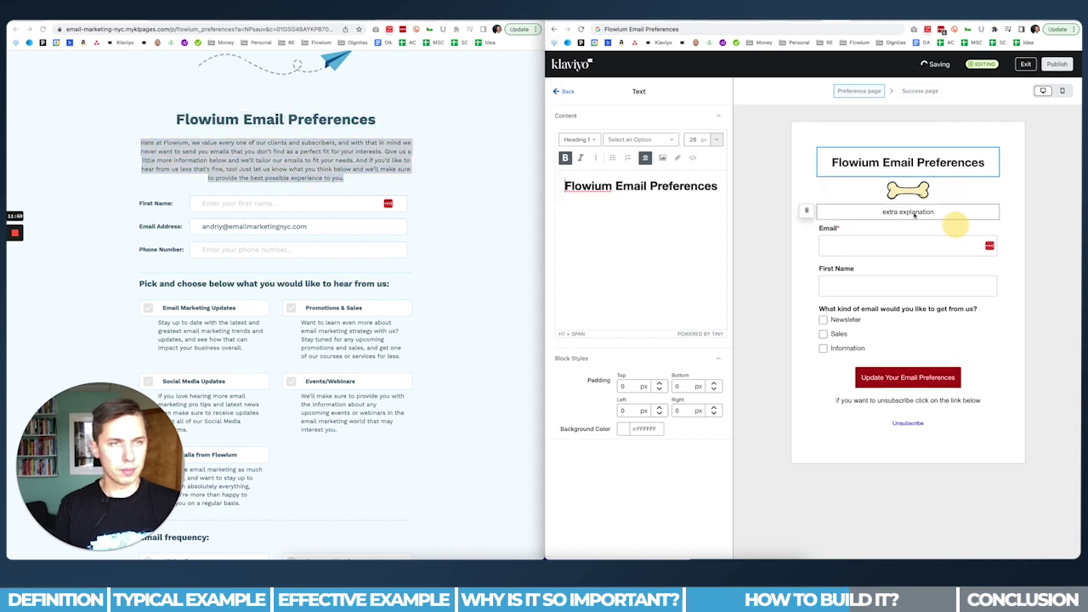
{"action": "left_click_drag", "start_coordinate": [670, 178], "coordinate": [584, 178]}
{"action": "key", "text": "ctrl+v"}
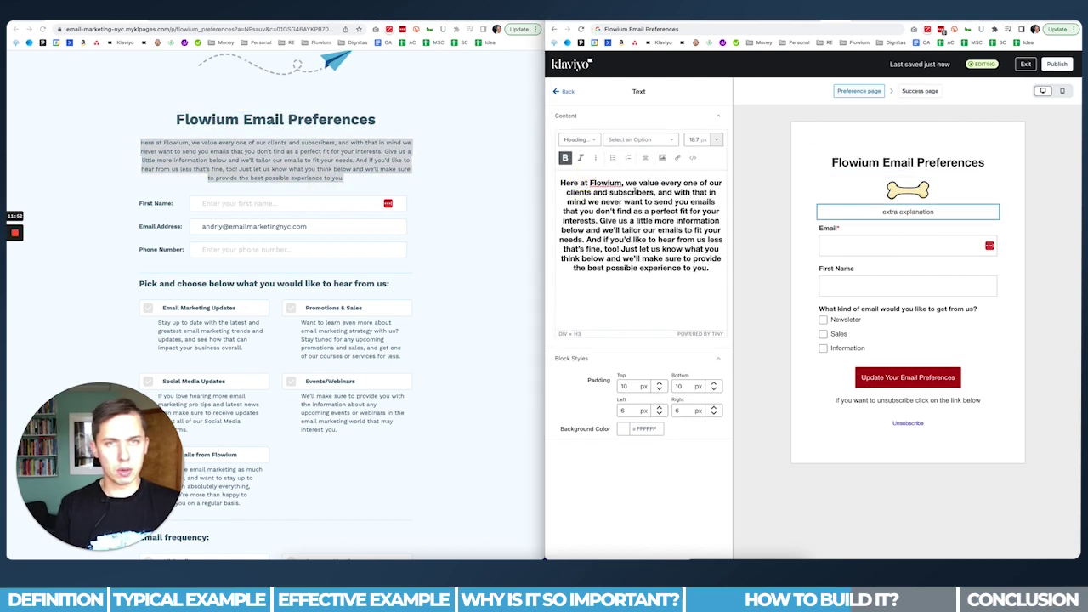
{"action": "key", "text": "ctrl+z"}
{"action": "left_click", "coordinate": [764, 148]}
{"action": "left_click", "coordinate": [663, 179]}
{"action": "key", "text": "ctrl+a"}
{"action": "key", "text": "ctrl+v"}
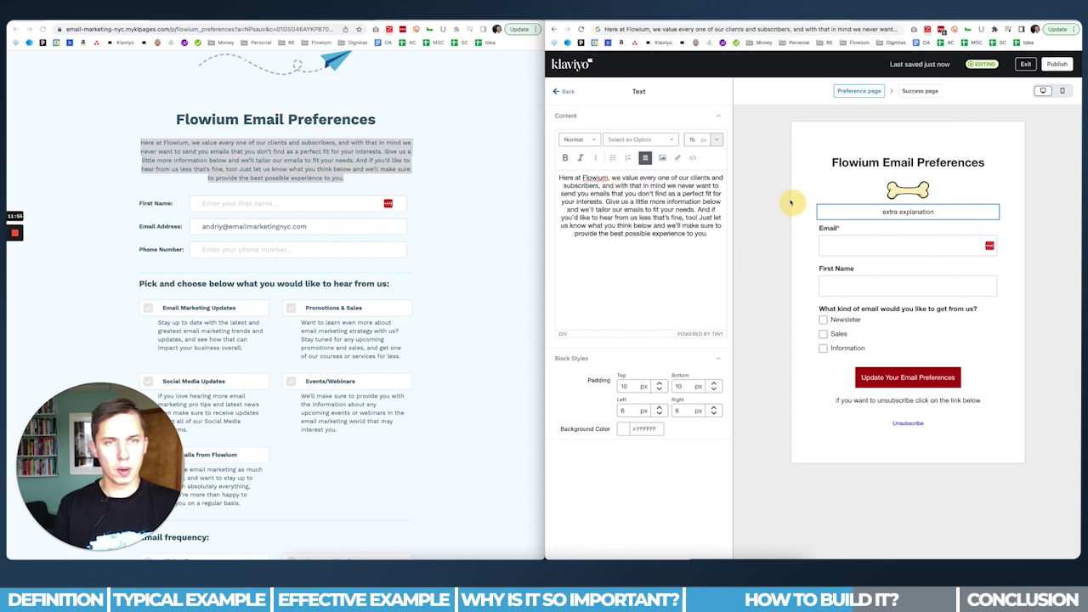
{"action": "left_click", "coordinate": [336, 180]}
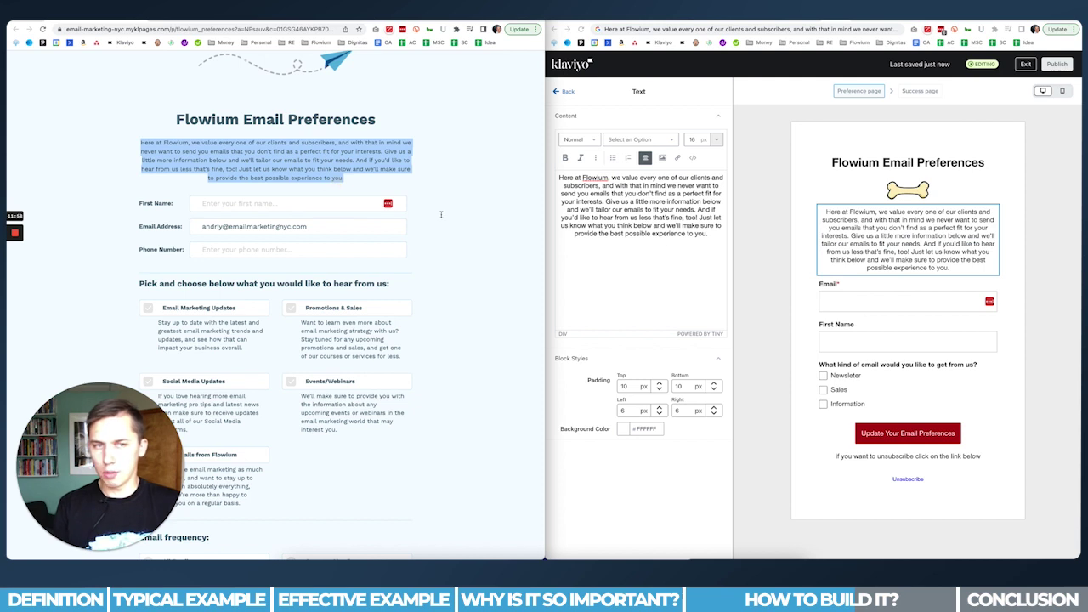
Move First Name above the email field and relabel the email field 'Email Address:'
{"action": "left_click_drag", "start_coordinate": [836, 333], "coordinate": [902, 282]}
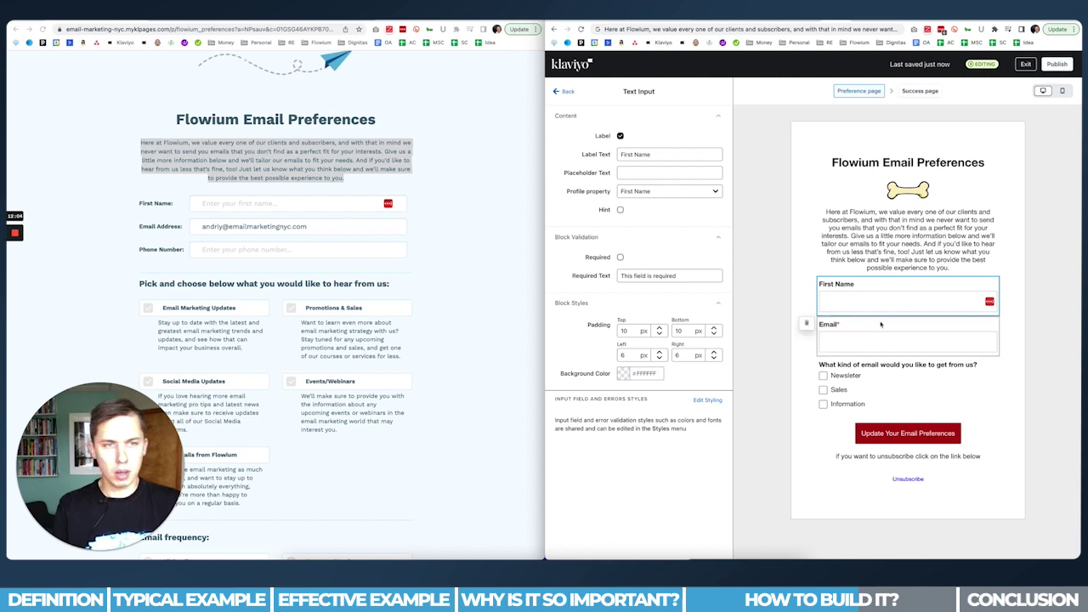
{"action": "left_click", "coordinate": [854, 336]}
{"action": "left_click", "coordinate": [231, 220]}
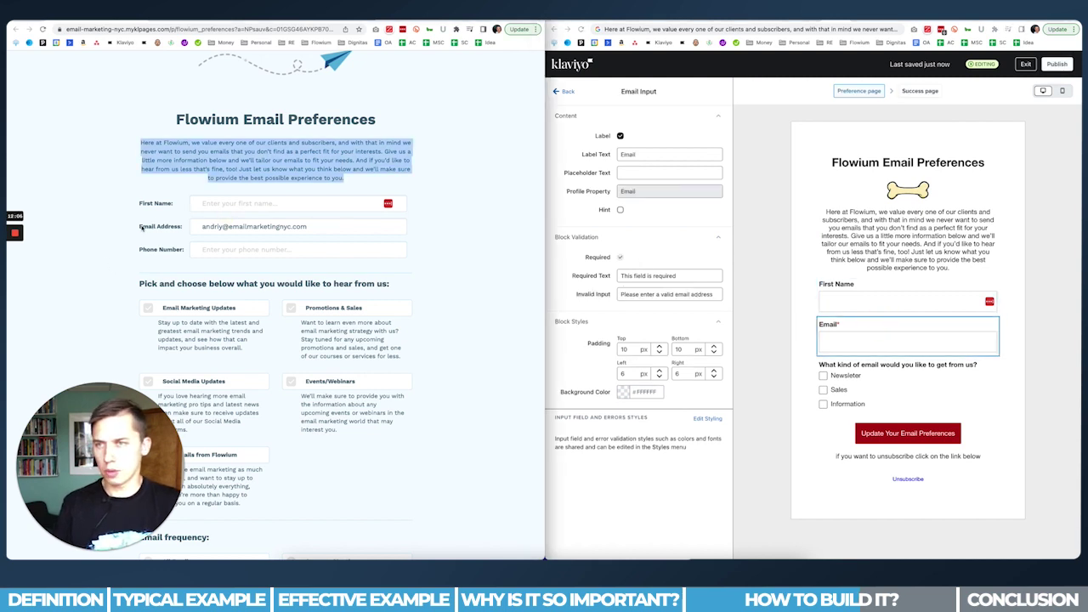
{"action": "left_click_drag", "start_coordinate": [142, 227], "coordinate": [182, 231]}
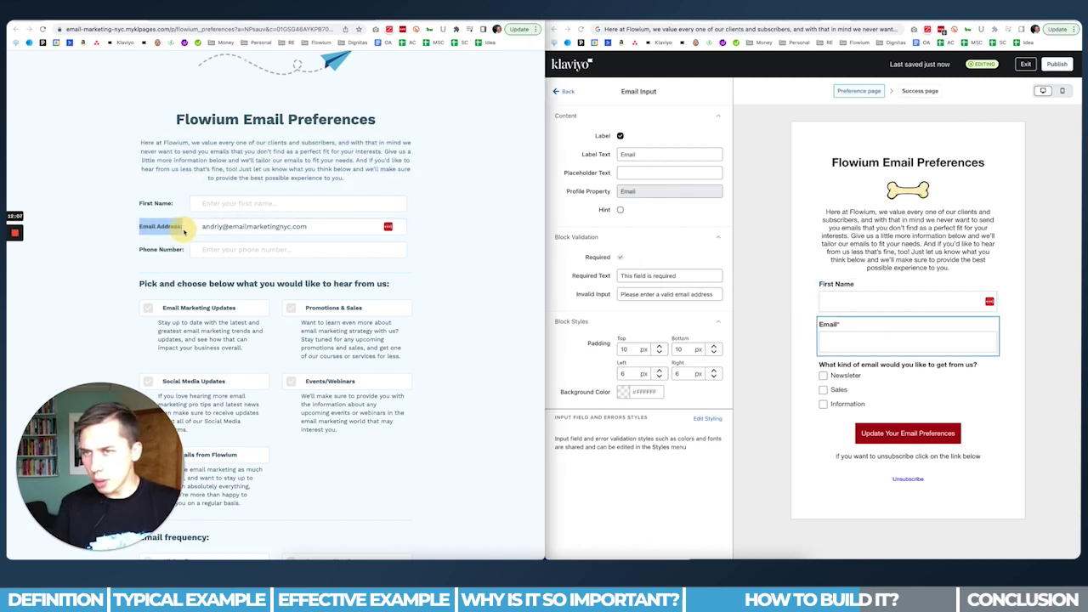
{"action": "left_click", "coordinate": [670, 154]}
{"action": "left_click", "coordinate": [749, 164]}
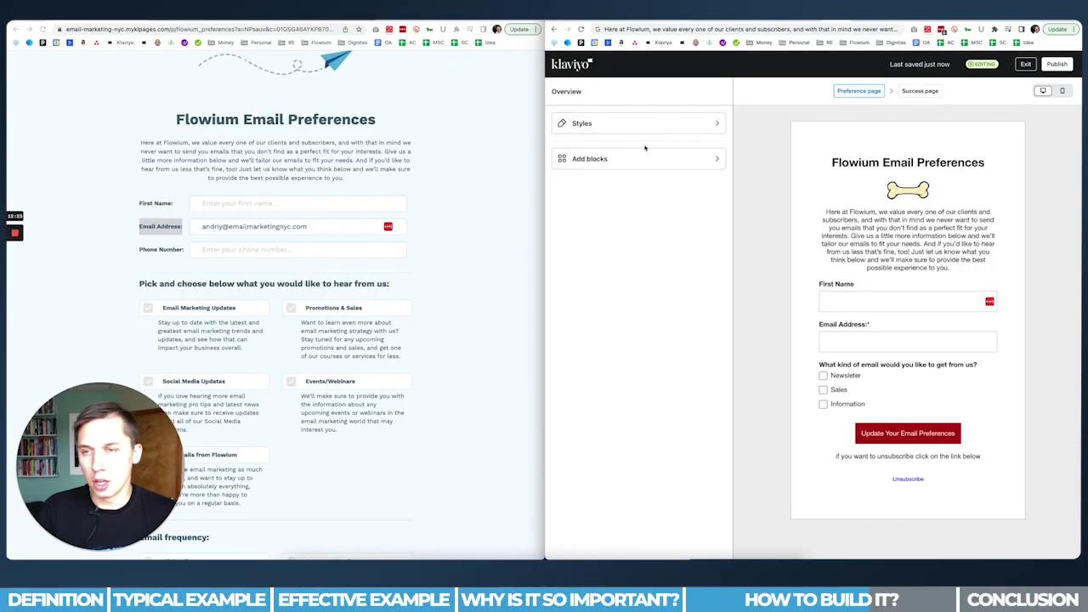
{"action": "scroll", "coordinate": [441, 259], "scroll_direction": "down", "scroll_amount": 1}
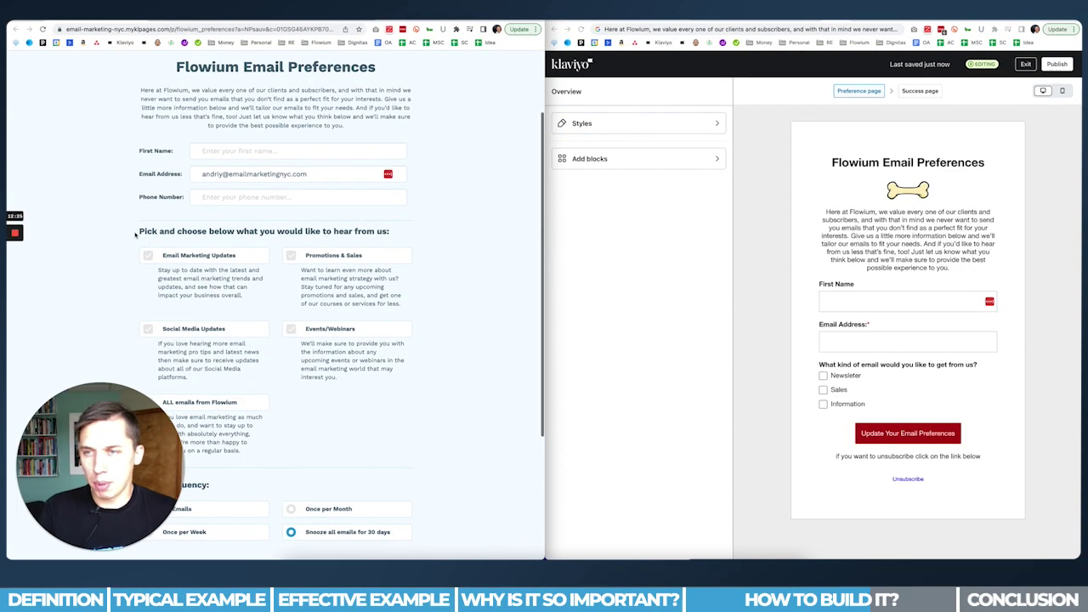
{"action": "mouse_move", "coordinate": [136, 231]}
{"action": "left_mouse_down"}
{"action": "mouse_move", "coordinate": [393, 231]}
{"action": "mouse_move", "coordinate": [369, 250]}
{"action": "mouse_move", "coordinate": [396, 233]}
{"action": "mouse_move", "coordinate": [138, 231]}
{"action": "left_mouse_up"}
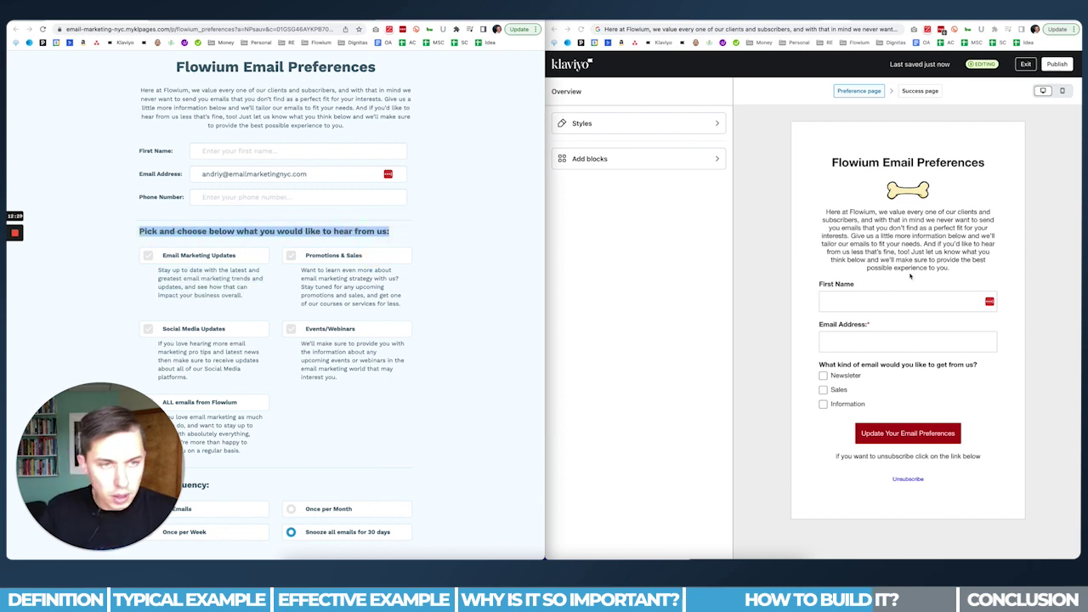
Set the checkbox question to 'Pick and choose below what you would like to hear from us:'
{"action": "left_click", "coordinate": [847, 288]}
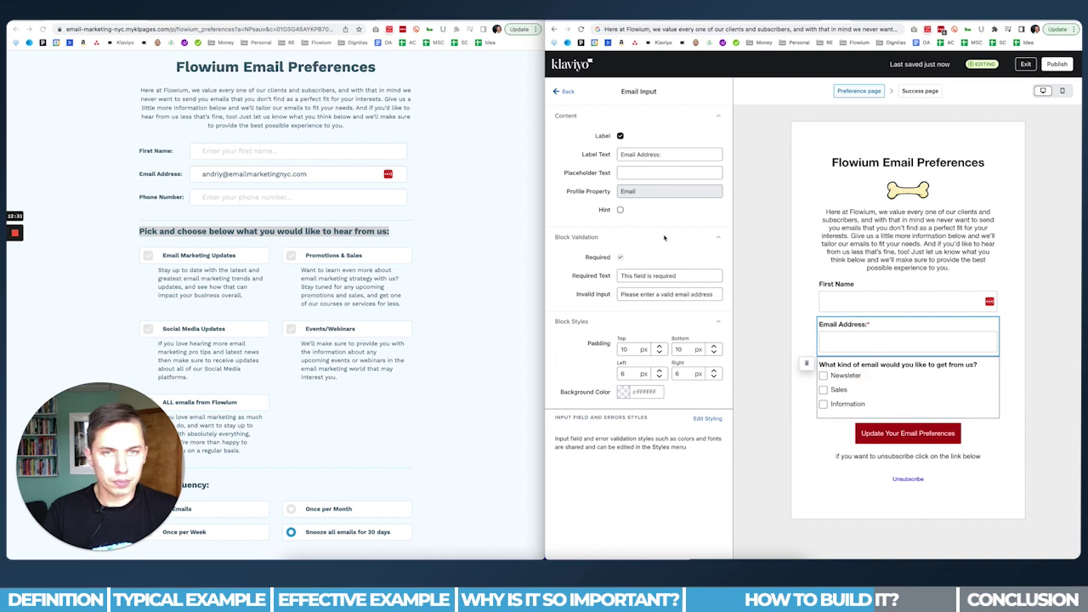
{"action": "left_click", "coordinate": [861, 376]}
{"action": "triple_click", "coordinate": [663, 154]}
{"action": "key", "text": "ctrl+v"}
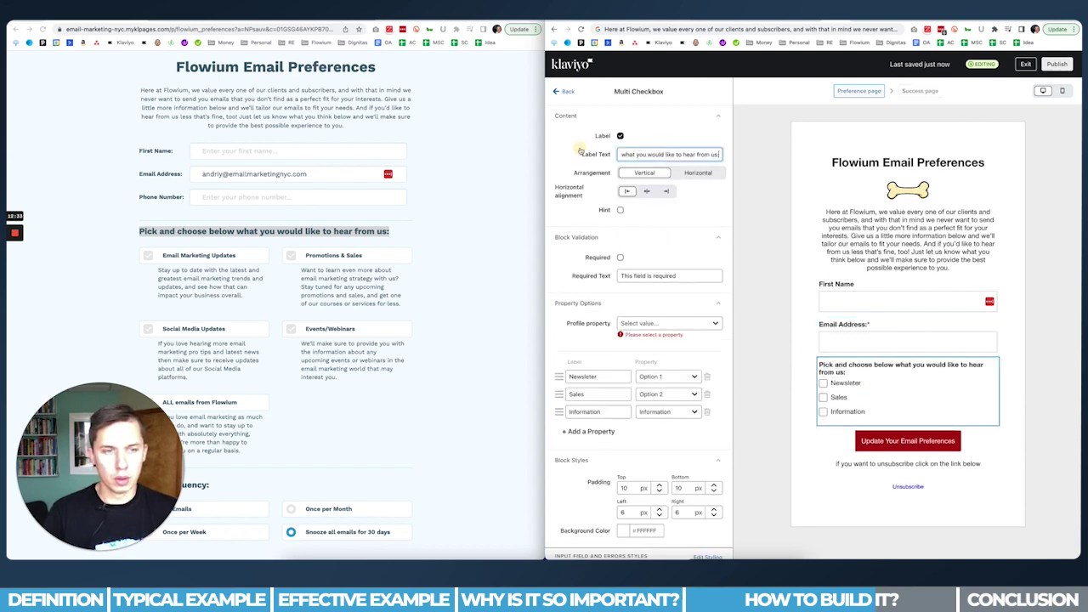
{"action": "left_click", "coordinate": [277, 261]}
{"action": "left_click", "coordinate": [180, 262]}
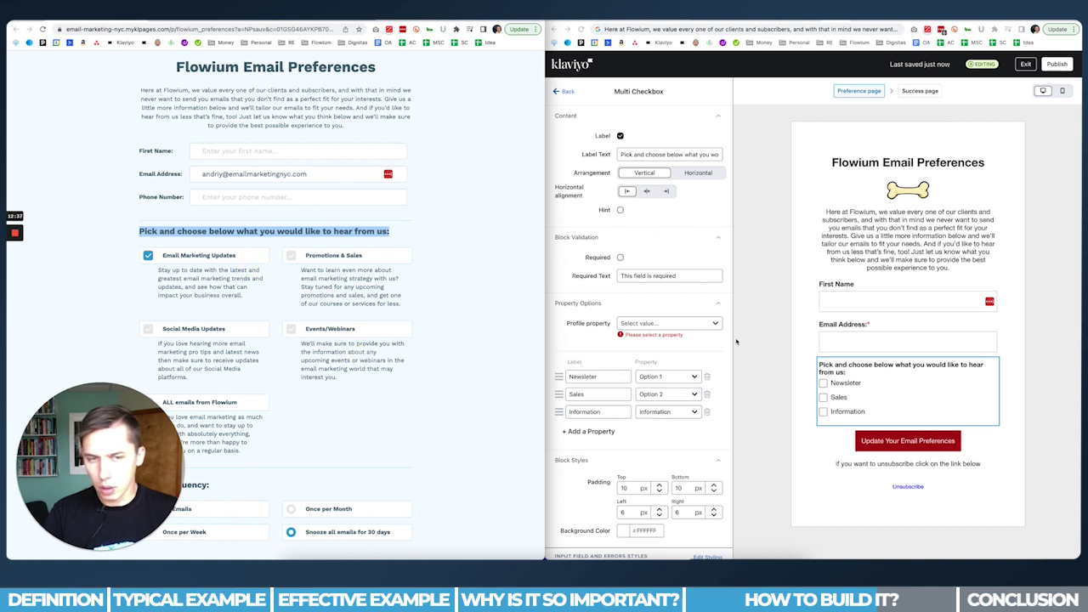
Rename the Newsleter, Sales and Information options and add an 'Events / Webinars' option
{"action": "double_click", "coordinate": [618, 377]}
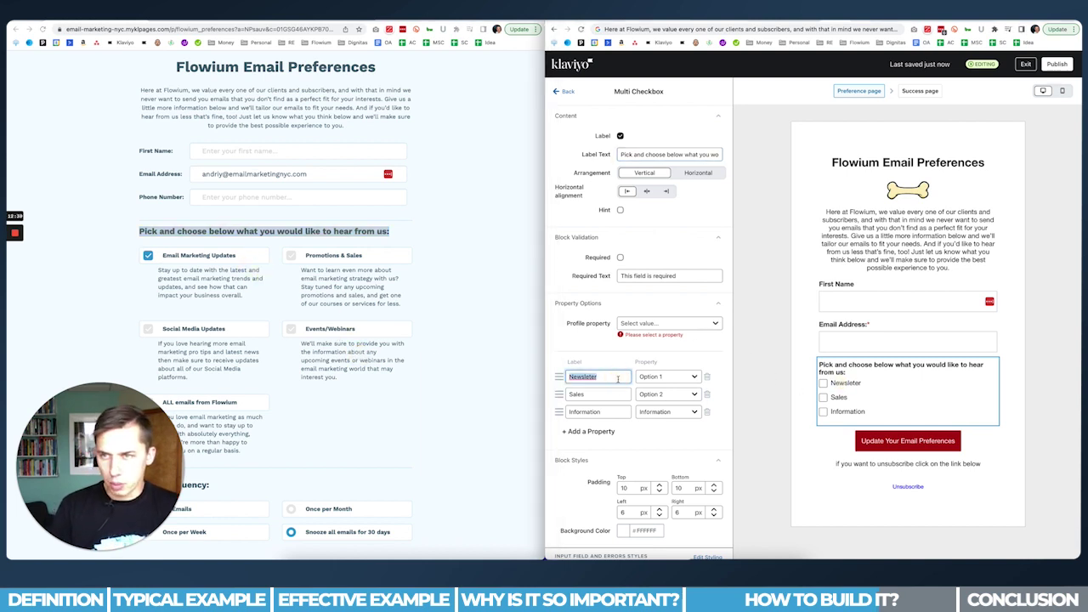
{"action": "type", "text": "En"}
{"action": "key", "text": "BackSpace"}
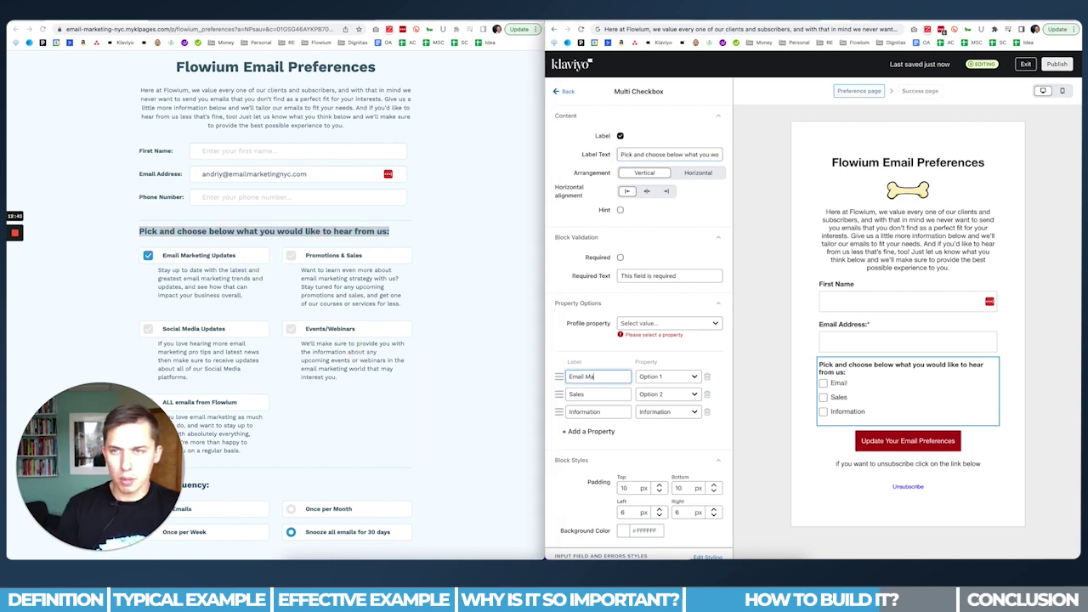
{"action": "double_click", "coordinate": [610, 396]}
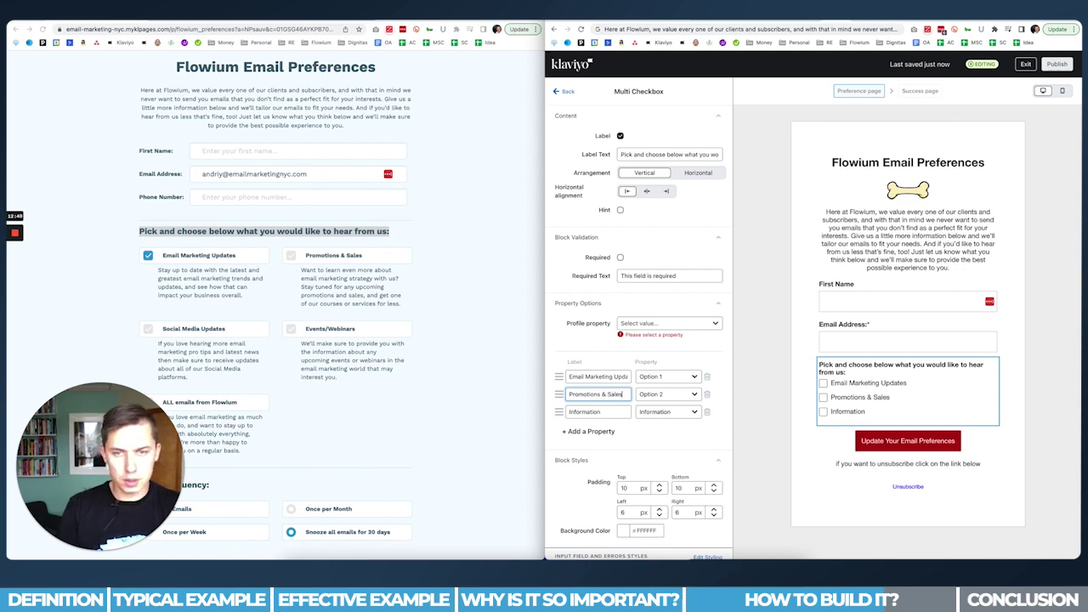
{"action": "double_click", "coordinate": [584, 411]}
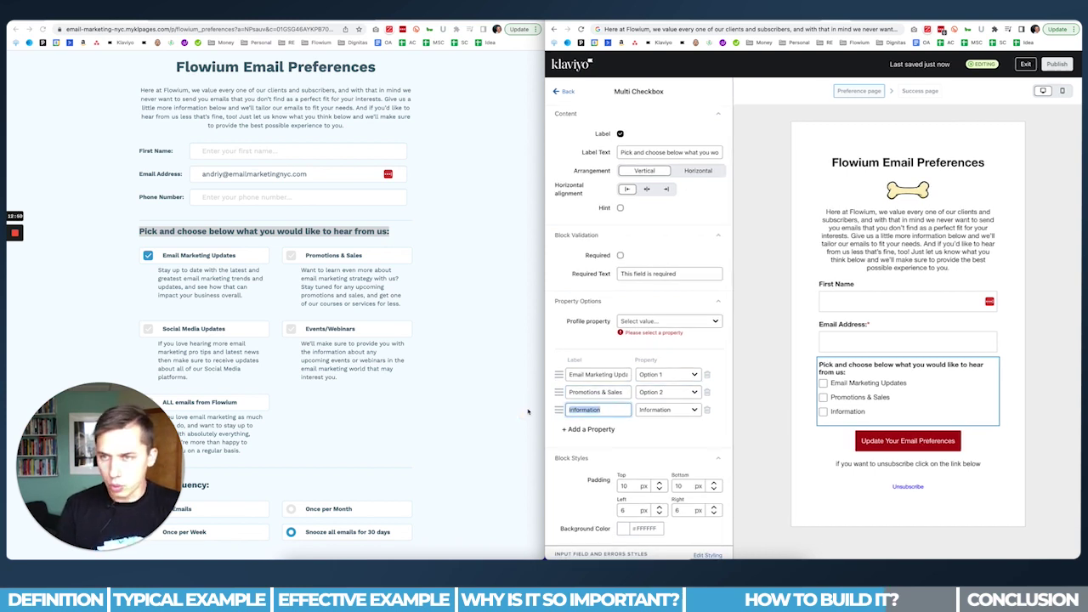
{"action": "type", "text": "Social Media Updates"}
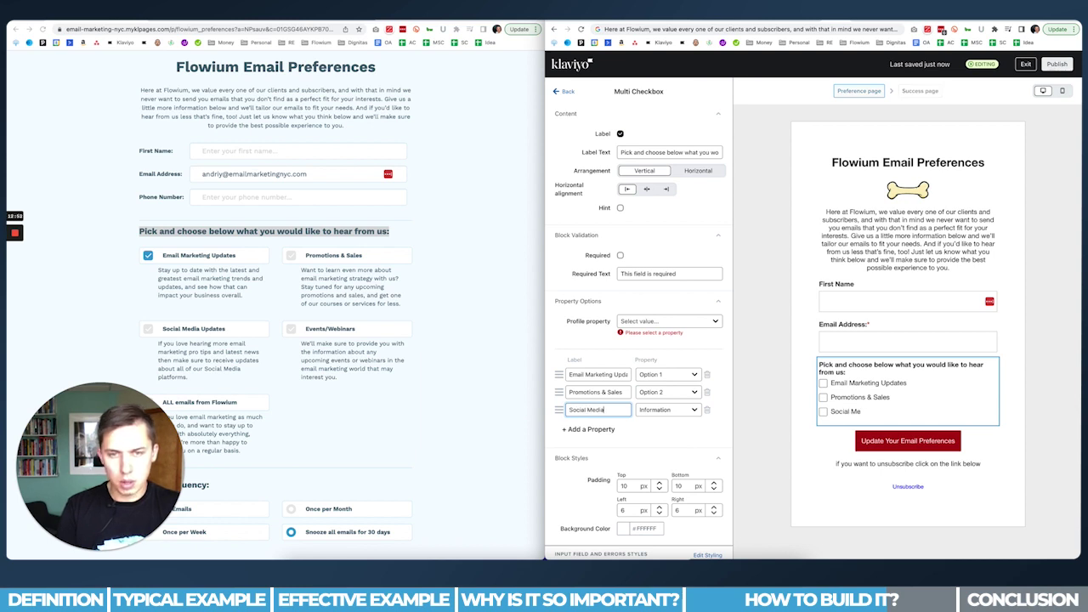
{"action": "left_click", "coordinate": [588, 429]}
{"action": "left_click", "coordinate": [588, 447]}
{"action": "left_click", "coordinate": [598, 427]}
{"action": "type", "text": "Events / Web"}
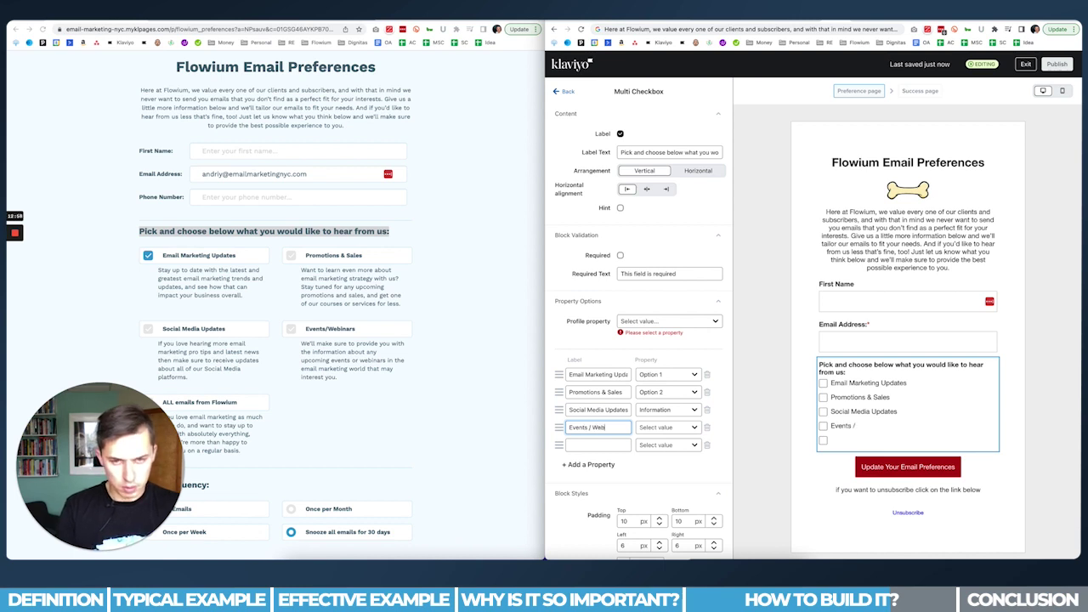
{"action": "type", "text": "inars"}
{"action": "key", "text": "Tab"}
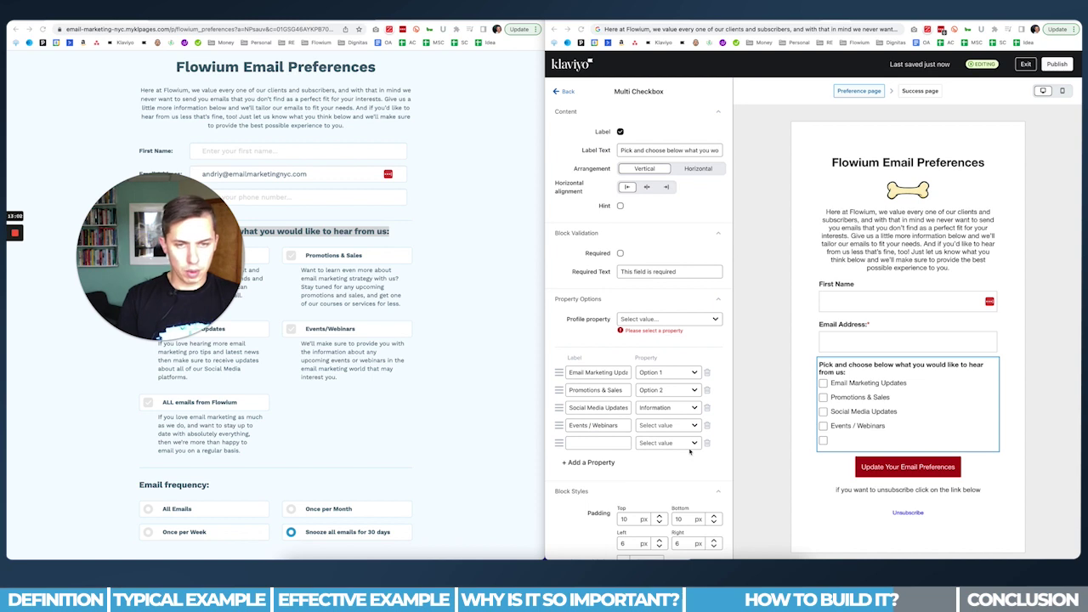
Remove the empty fifth option and add 'All Emails from Flowium' to the checklist
{"action": "left_click", "coordinate": [706, 442]}
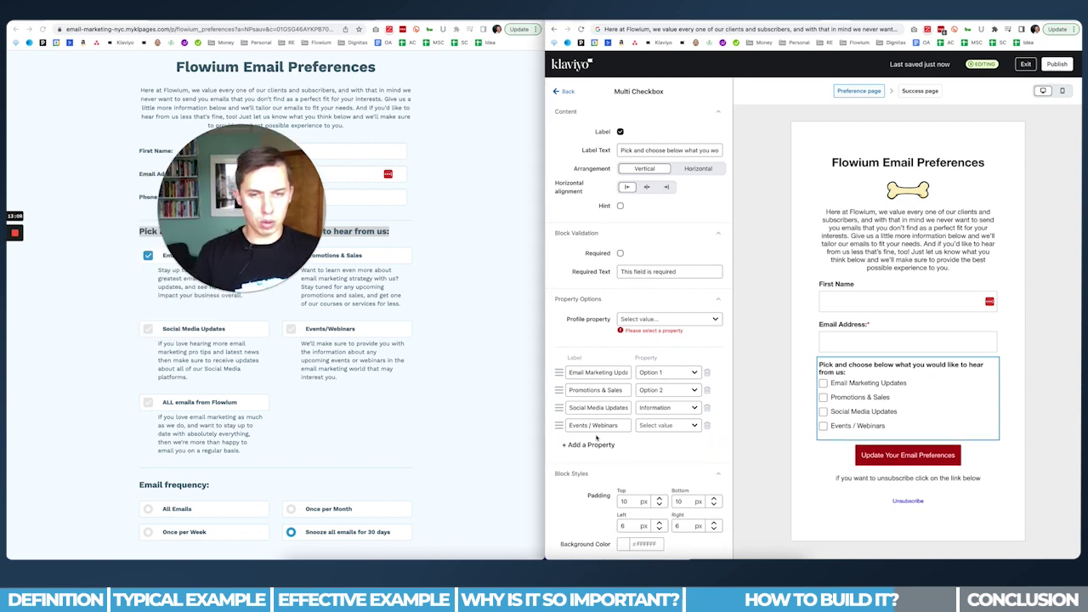
{"action": "left_click", "coordinate": [598, 445]}
{"action": "left_click", "coordinate": [597, 443]}
{"action": "type", "text": "A"}
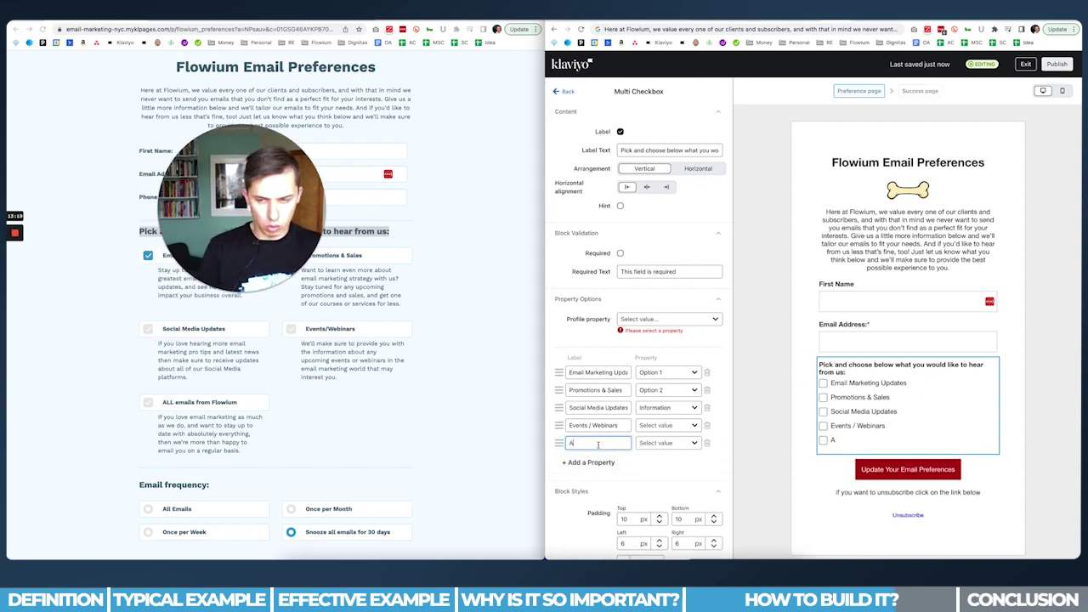
{"action": "type", "text": "ll Emails from Flowium"}
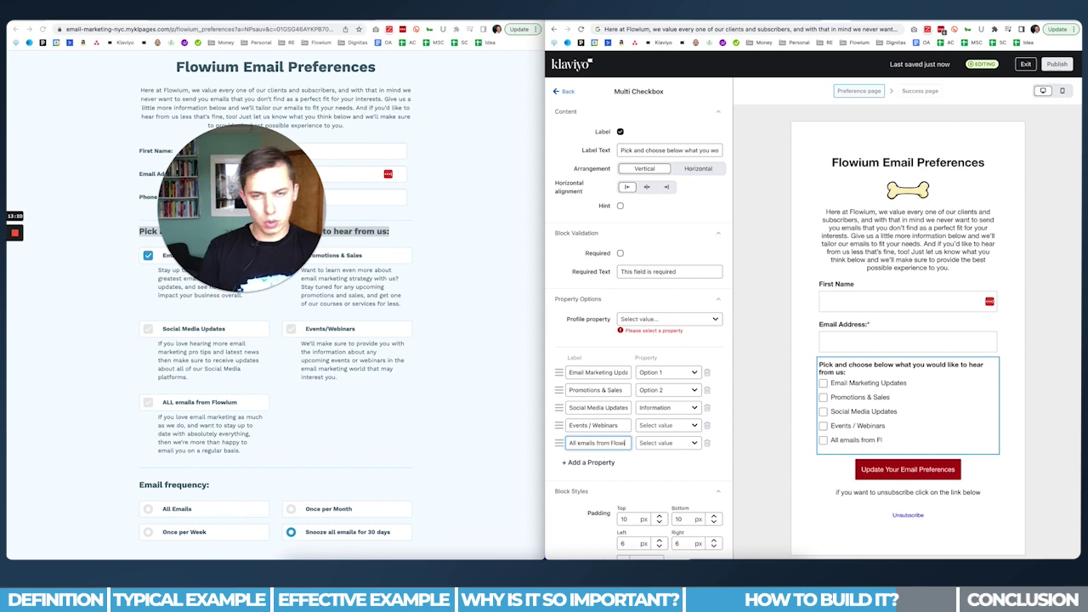
{"action": "left_click", "coordinate": [782, 377]}
Preview the form on the phone layout, then switch back to desktop
{"action": "left_click", "coordinate": [567, 93]}
{"action": "scroll", "coordinate": [339, 357], "scroll_direction": "down", "scroll_amount": 2}
{"action": "left_click_drag", "start_coordinate": [227, 417], "coordinate": [139, 413]}
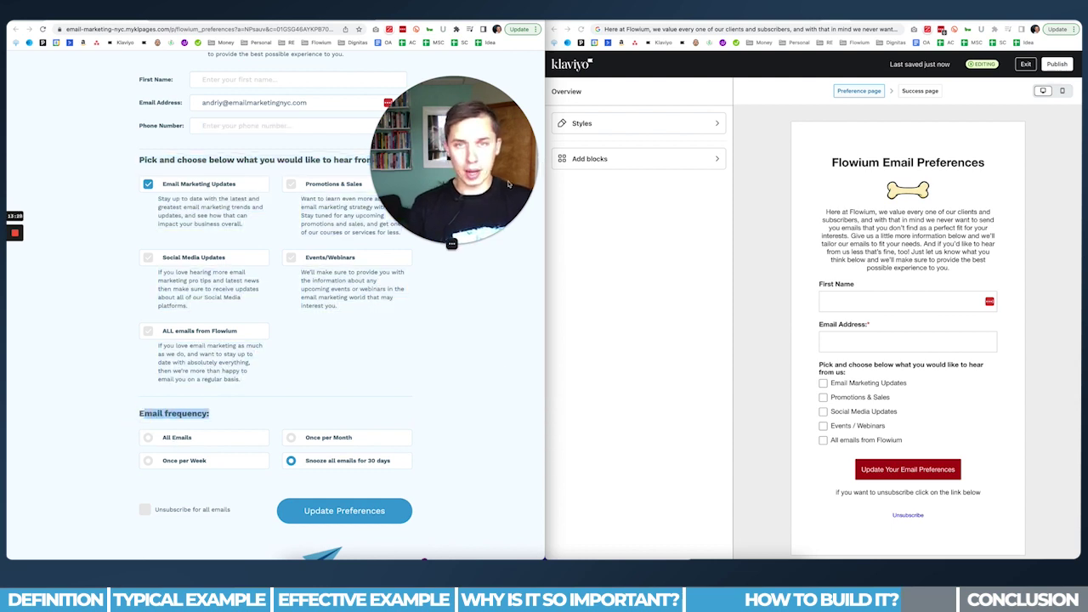
{"action": "left_click", "coordinate": [825, 395]}
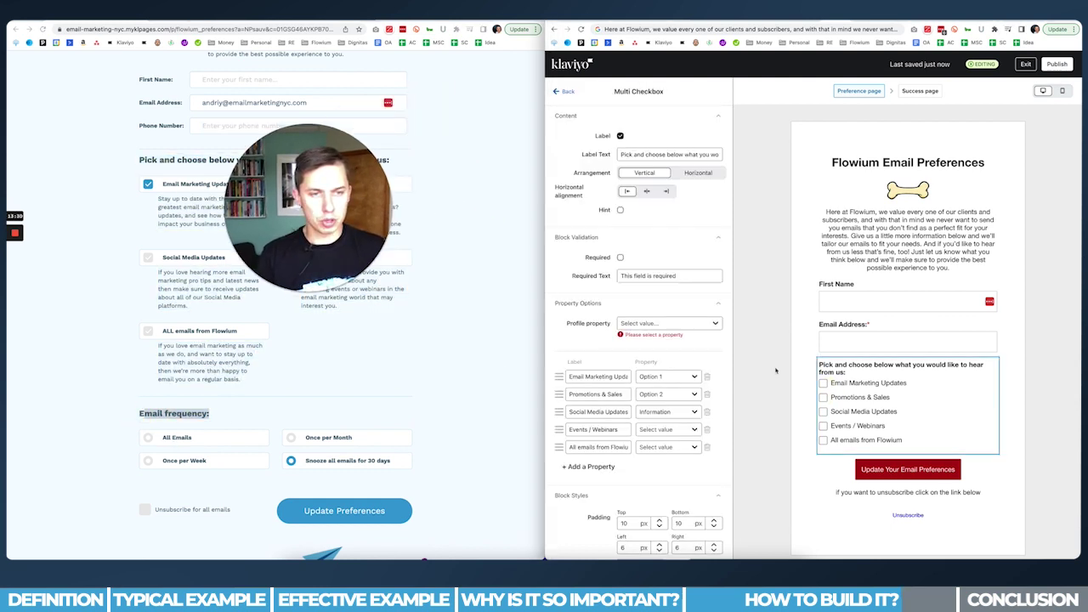
{"action": "left_click", "coordinate": [1060, 92]}
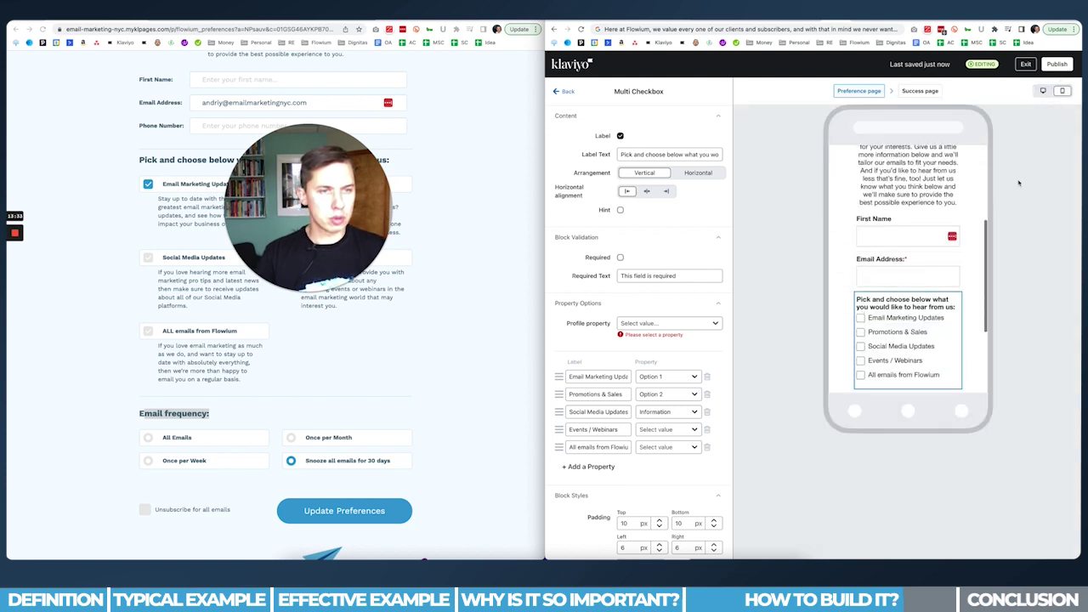
{"action": "left_click", "coordinate": [1042, 90]}
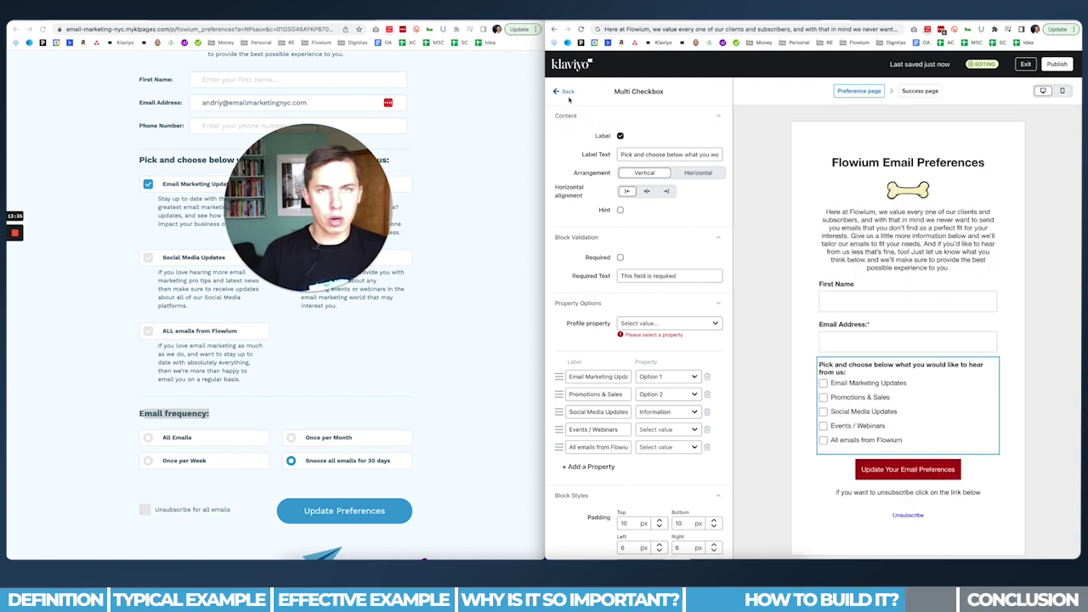
{"action": "left_click", "coordinate": [566, 91]}
{"action": "left_click", "coordinate": [639, 159]}
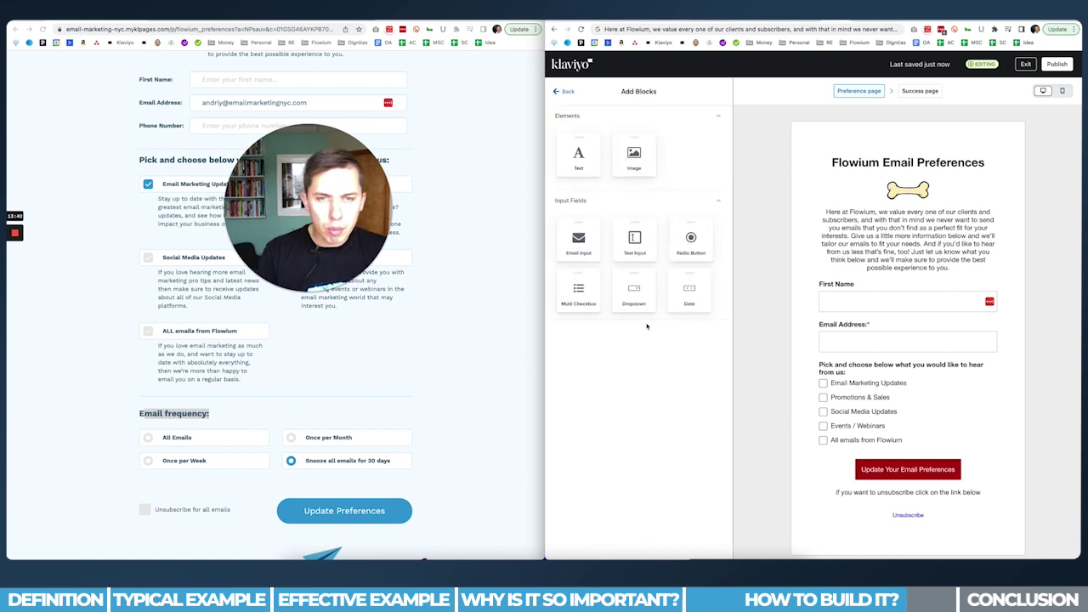
Add a radio button group below the checkboxes labelled 'Email frequency:'
{"action": "left_click_drag", "start_coordinate": [690, 242], "coordinate": [916, 451]}
{"action": "left_click", "coordinate": [672, 154]}
{"action": "type", "text": "mail frequency:"}
{"action": "triple_click", "coordinate": [673, 155]}
{"action": "type", "text": "Email frequency:"}
{"action": "left_click", "coordinate": [512, 370]}
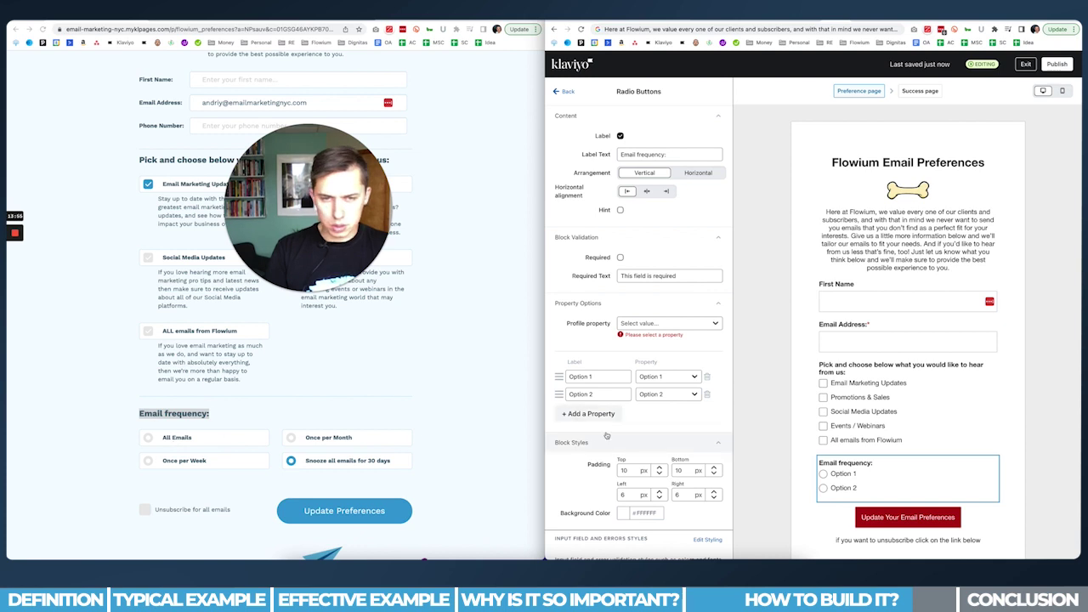
Label the radio options All Emails, Once per month, Once per week and Snooze all emails for 30 days
{"action": "left_click", "coordinate": [605, 375]}
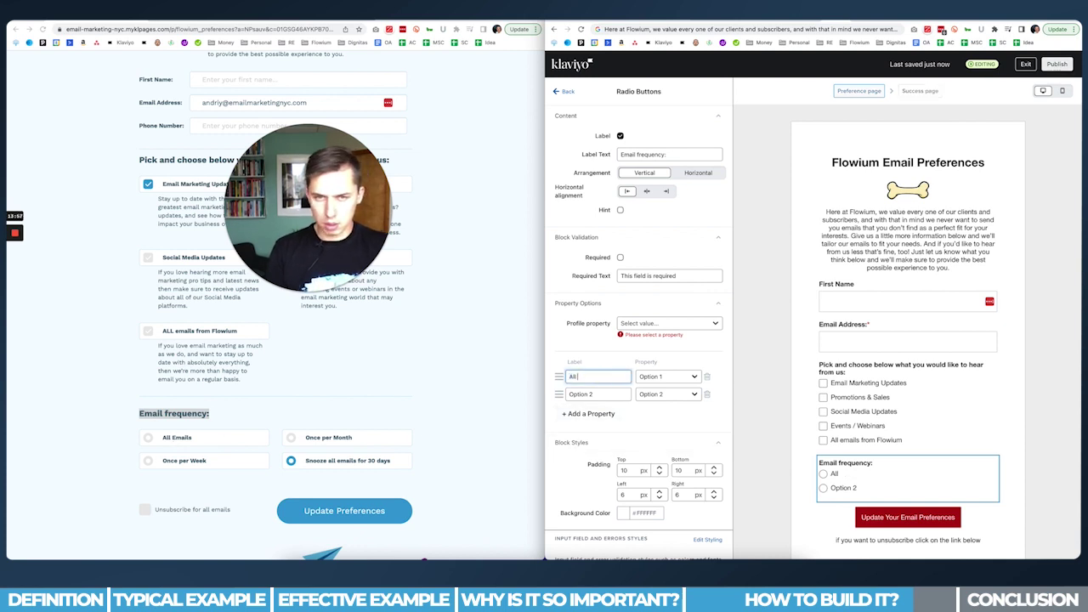
{"action": "left_click", "coordinate": [251, 416]}
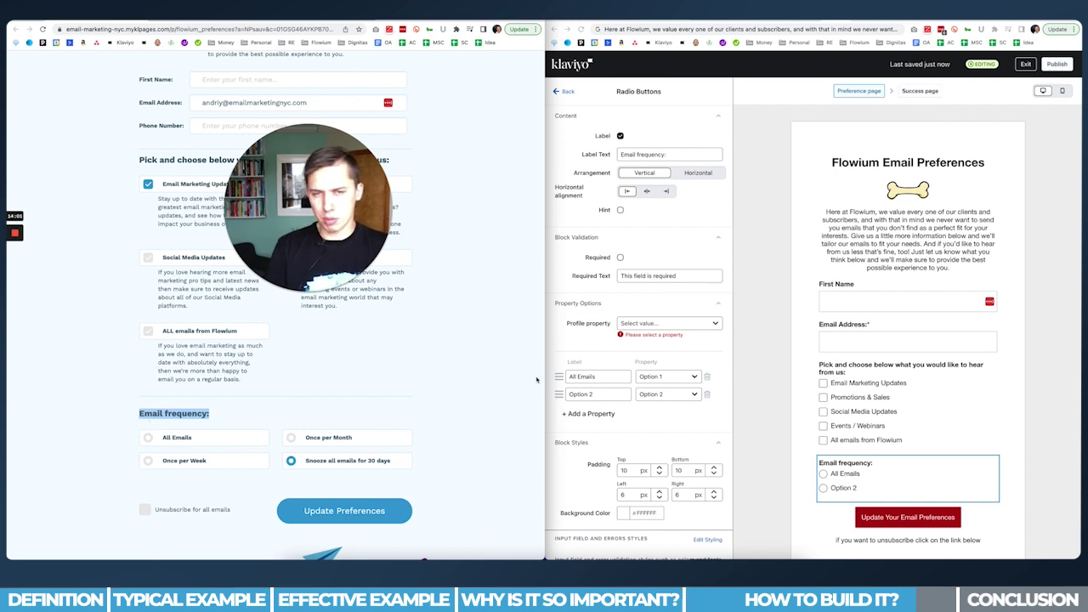
{"action": "left_click", "coordinate": [595, 394]}
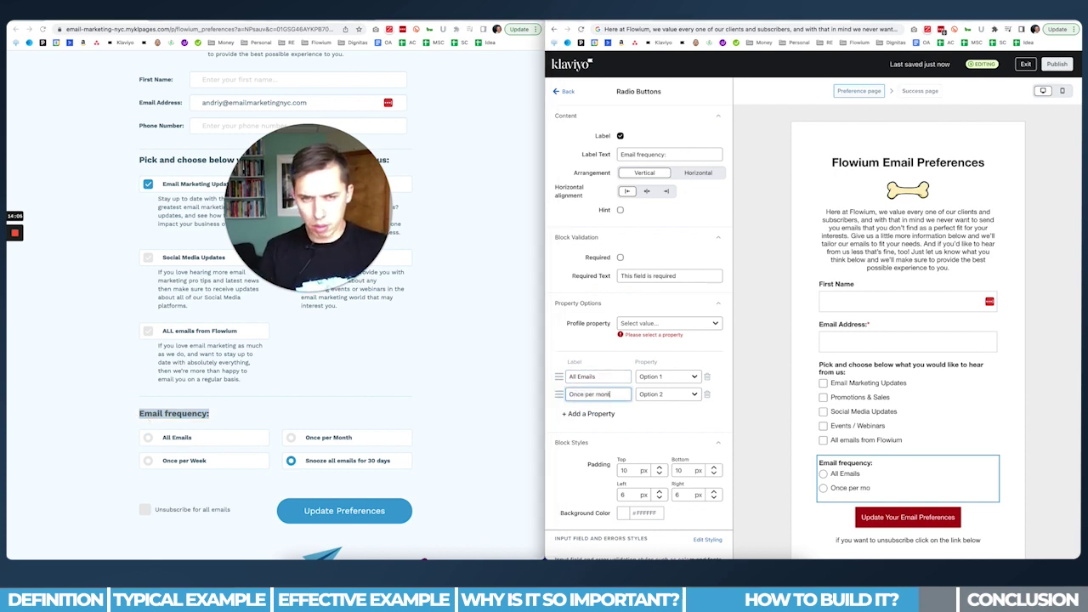
{"action": "type", "text": "Once per month"}
{"action": "left_click", "coordinate": [588, 413]}
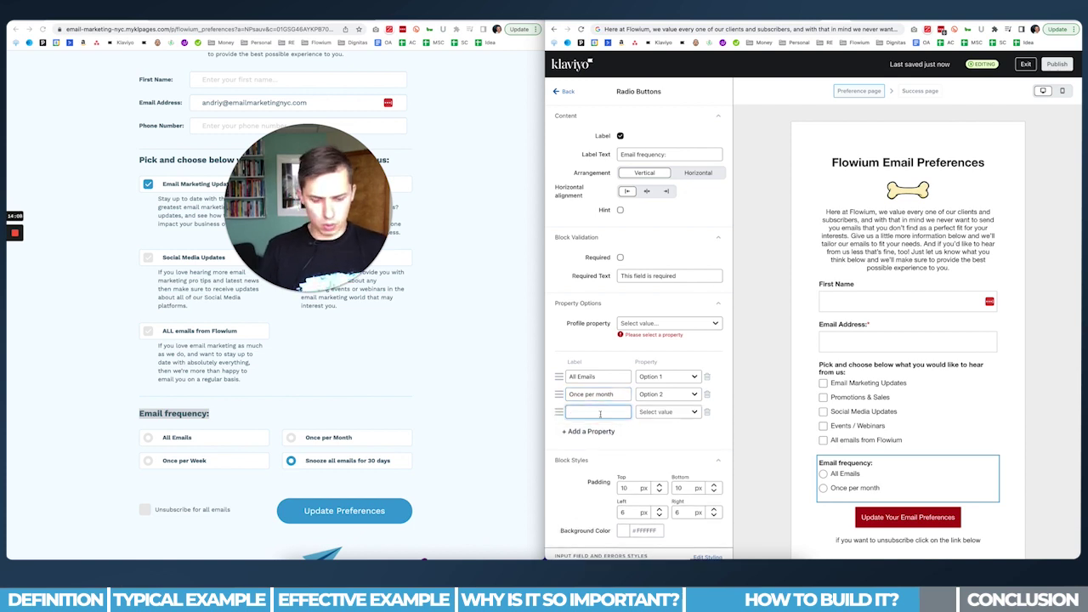
{"action": "type", "text": "Once"}
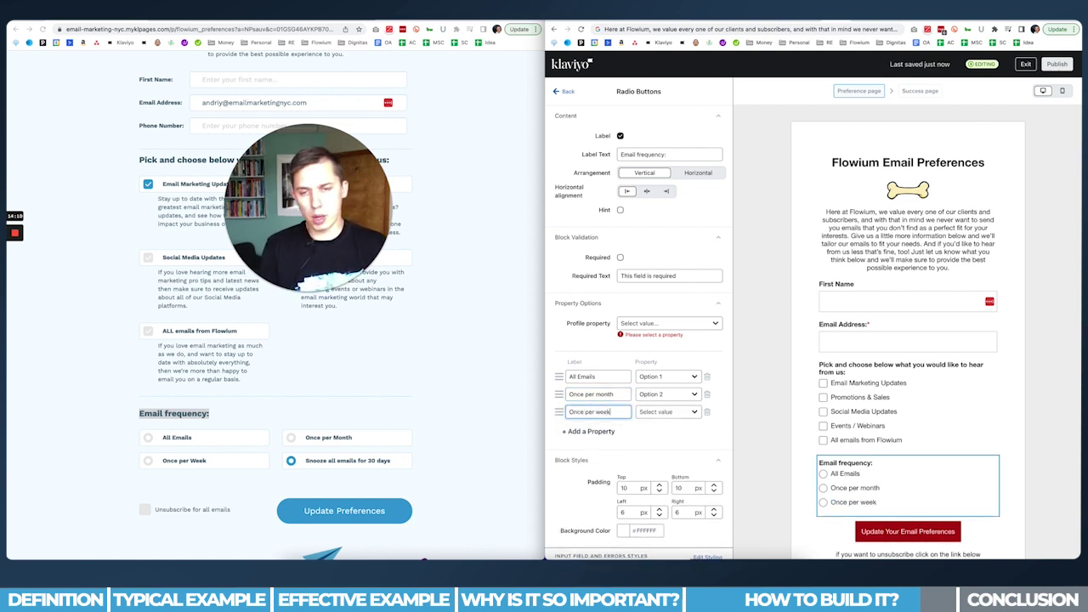
{"action": "type", "text": " per week"}
{"action": "left_click", "coordinate": [588, 431]}
{"action": "left_click", "coordinate": [598, 429]}
{"action": "type", "text": "S"}
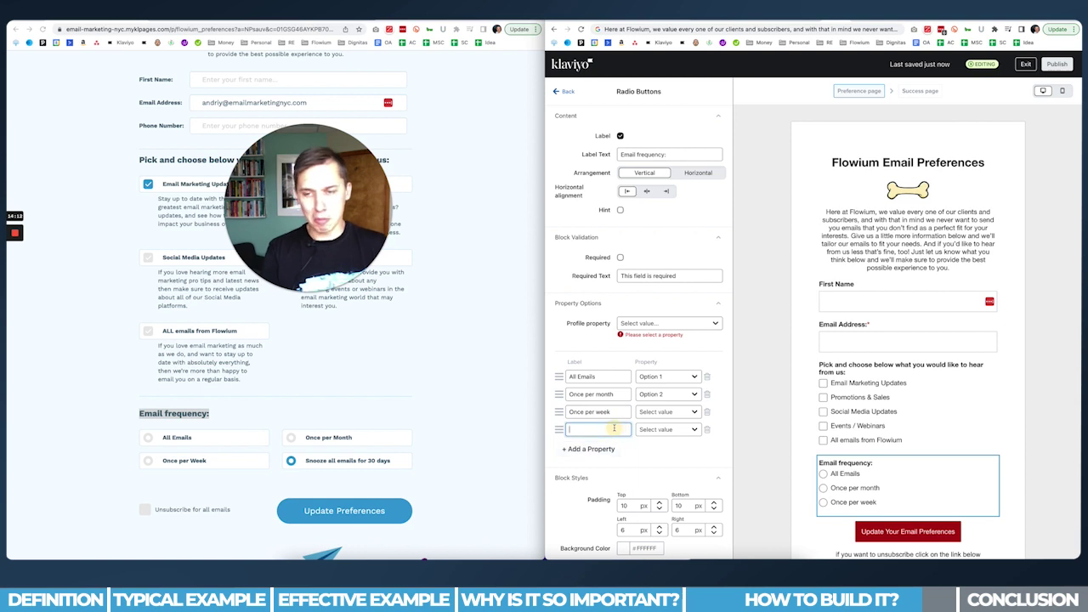
{"action": "type", "text": "nooze all emails for"}
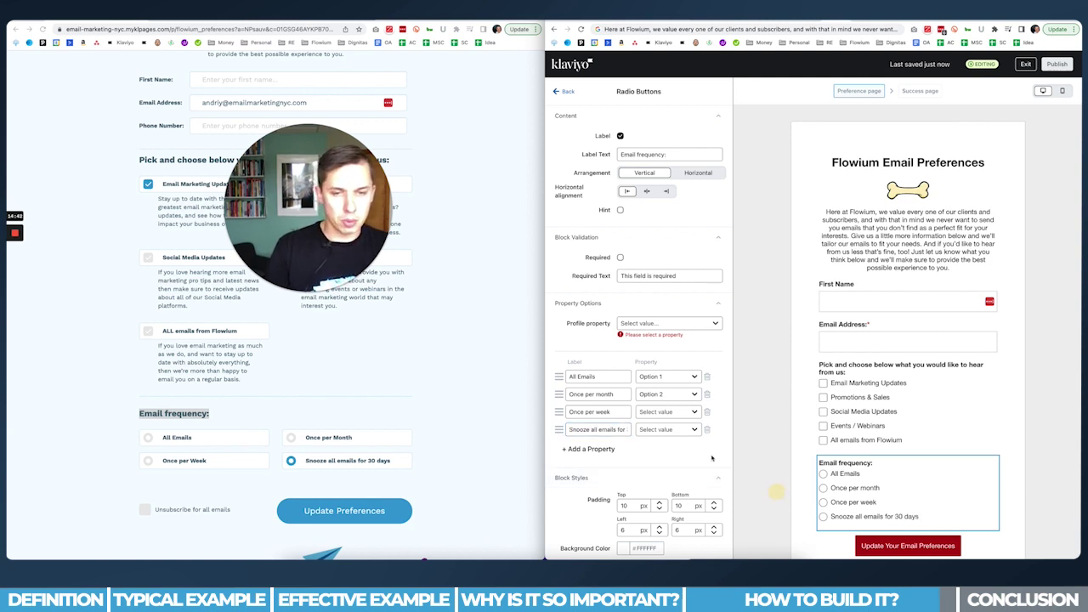
{"action": "scroll", "coordinate": [707, 457], "scroll_direction": "down", "scroll_amount": 2}
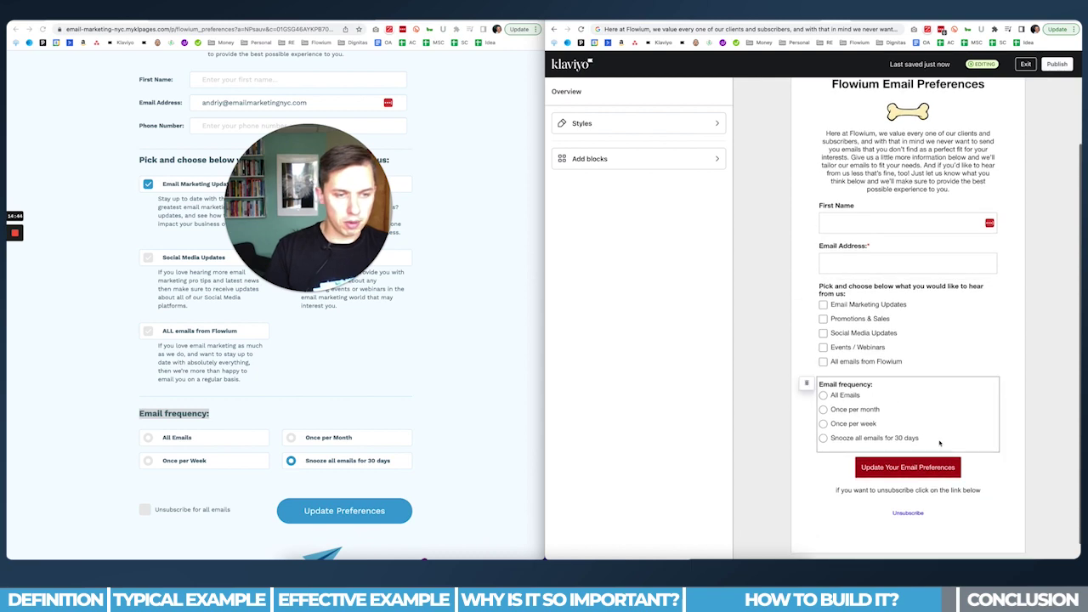
Review the unsubscribe note's settings and the form's style settings
{"action": "scroll", "coordinate": [385, 397], "scroll_direction": "down", "scroll_amount": 3}
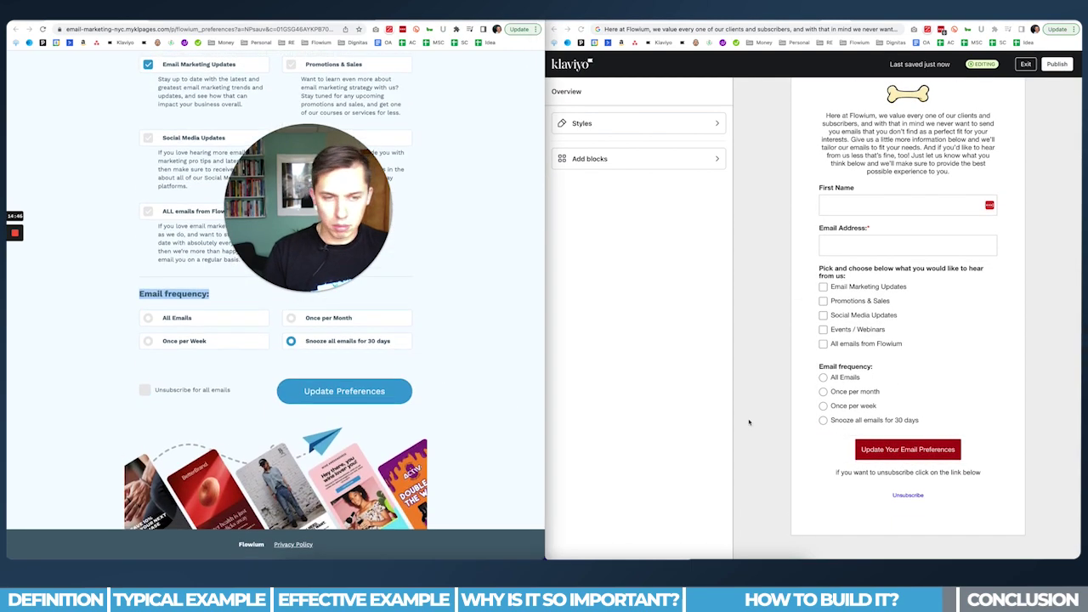
{"action": "left_click", "coordinate": [862, 473]}
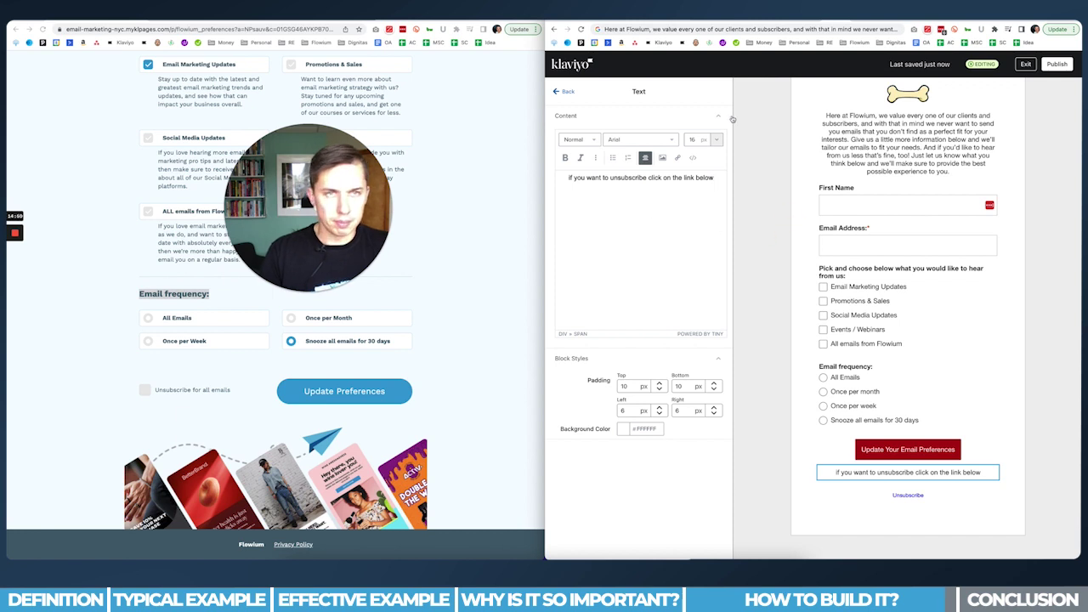
{"action": "left_click", "coordinate": [565, 91]}
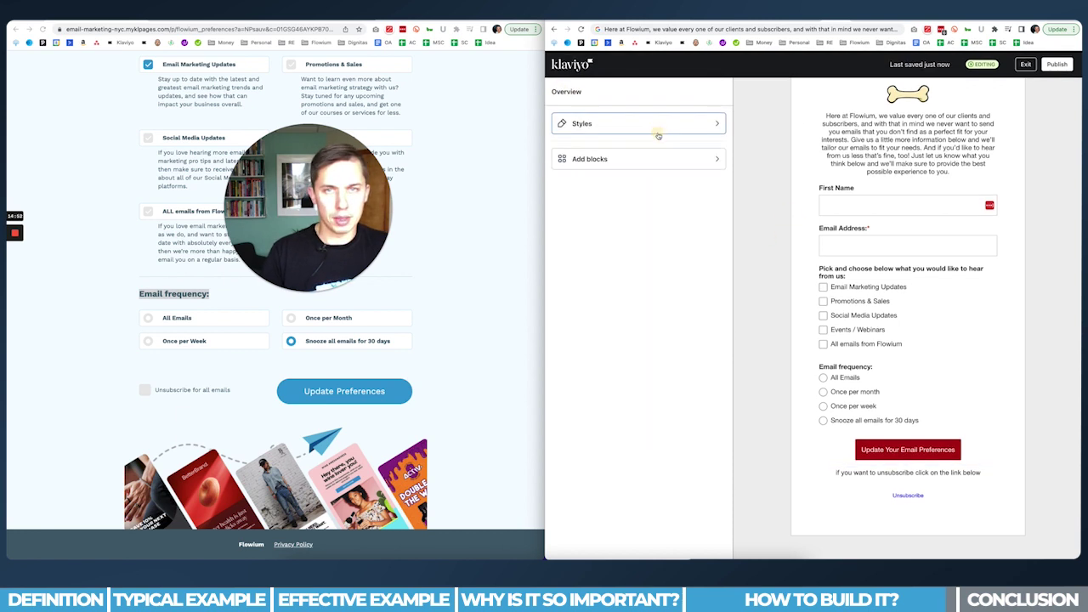
{"action": "left_click", "coordinate": [658, 132]}
{"action": "left_click", "coordinate": [612, 112]}
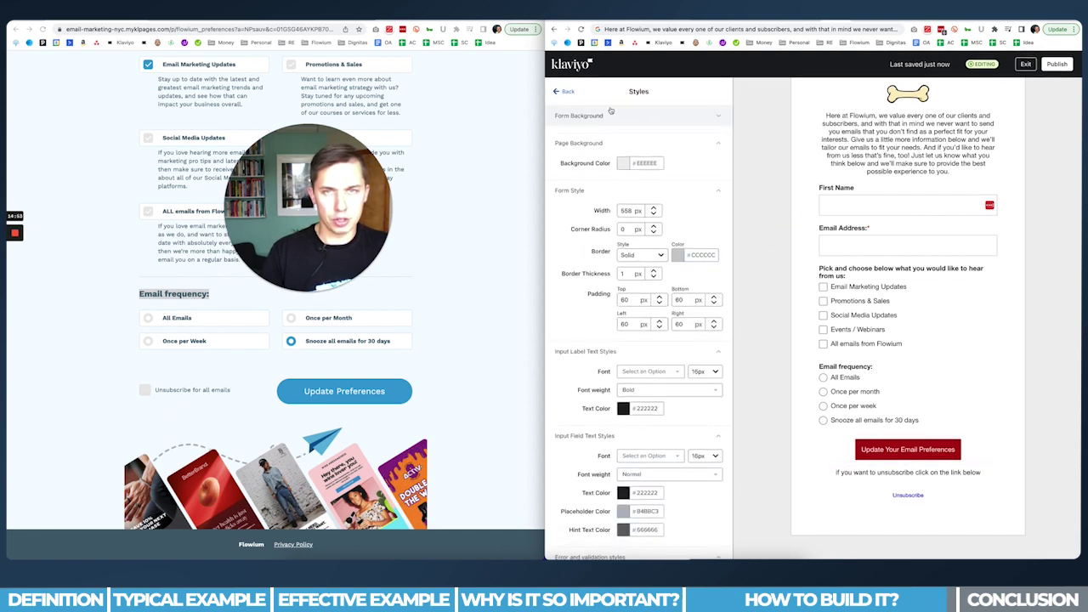
{"action": "left_click", "coordinate": [564, 91]}
Insert the BoneCTA image block and place it above the unsubscribe note
{"action": "left_click", "coordinate": [646, 153]}
{"action": "left_click_drag", "start_coordinate": [633, 153], "coordinate": [892, 513]}
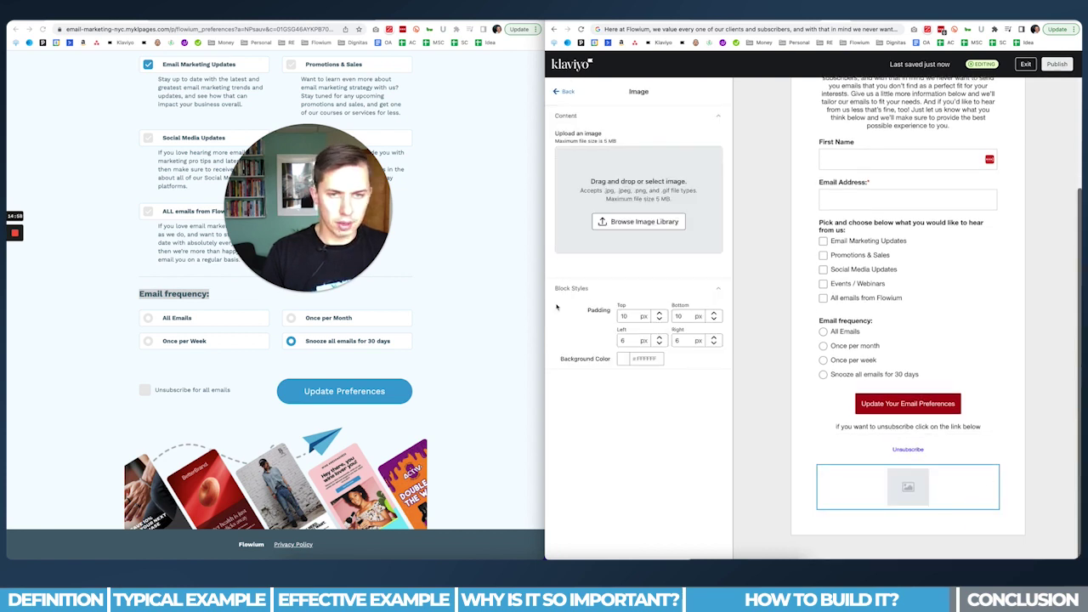
{"action": "left_click", "coordinate": [638, 221]}
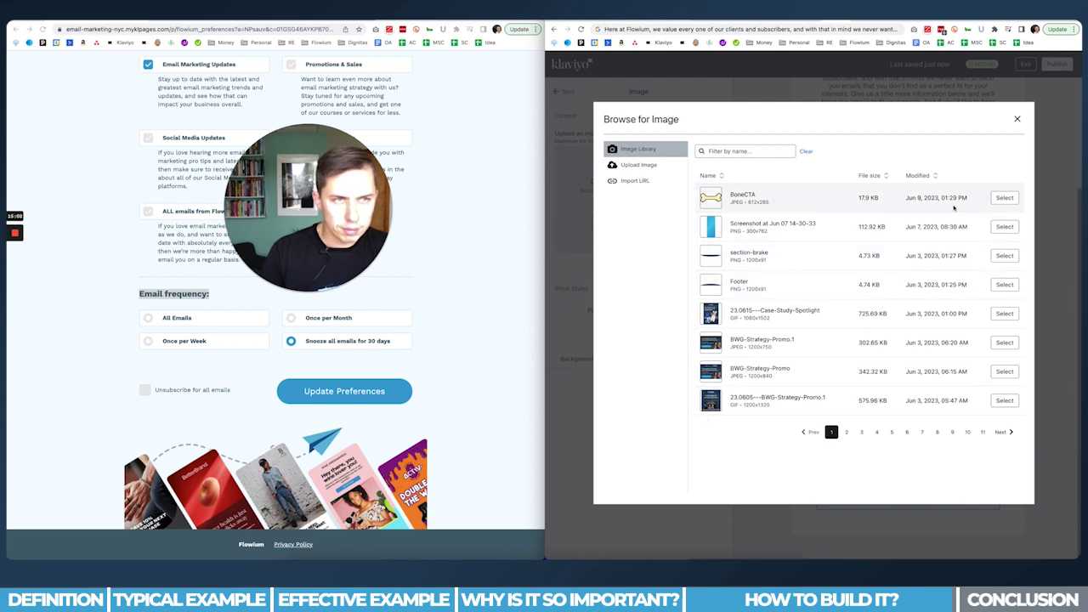
{"action": "left_click", "coordinate": [1001, 198]}
{"action": "left_click_drag", "start_coordinate": [995, 490], "coordinate": [922, 442]}
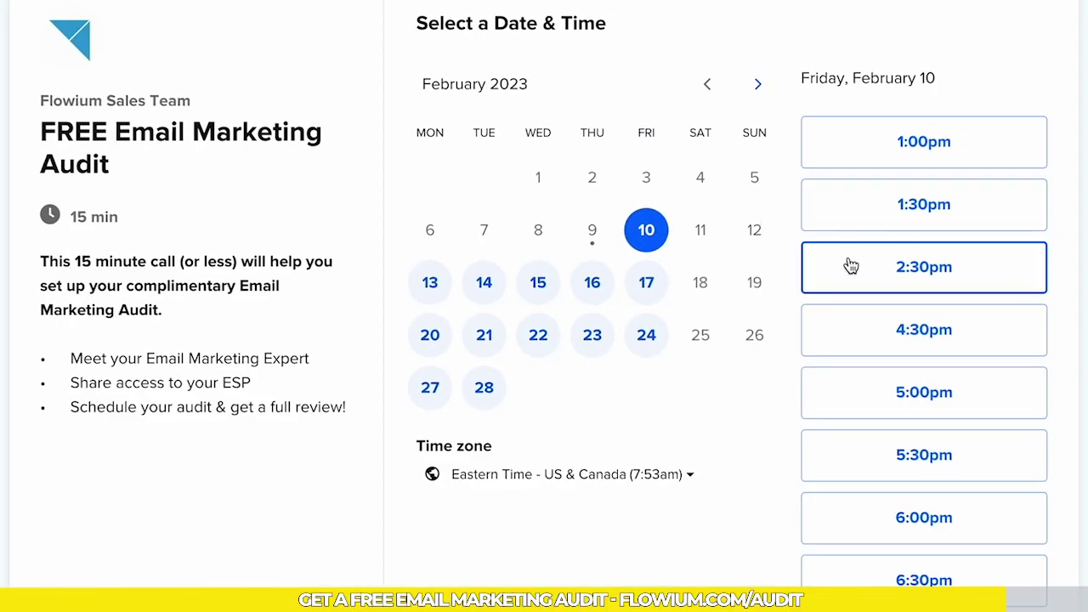
Choose the 2:30pm slot on Friday, February 10 for the free email marketing audit
{"action": "left_click", "coordinate": [871, 268]}
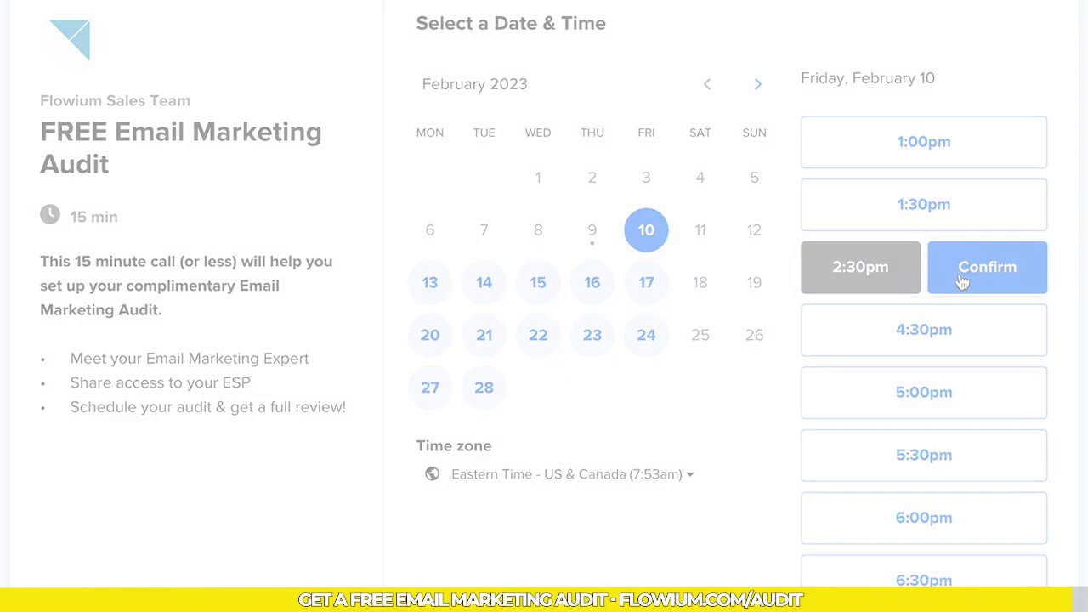